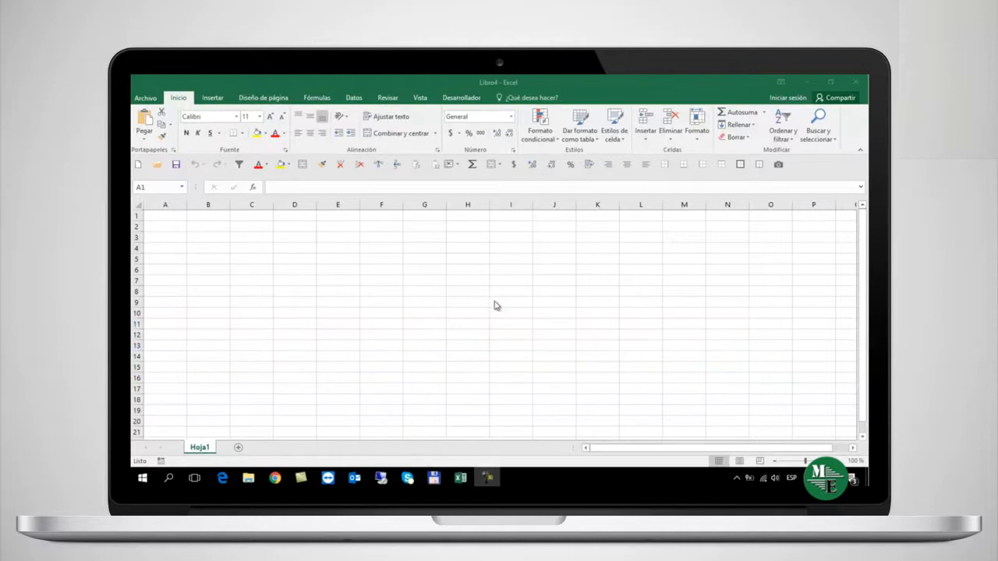
Open the Access database Balanza.accdb from Docencia > Excel > Curso avanzado as an external data source
left_click(355, 98)
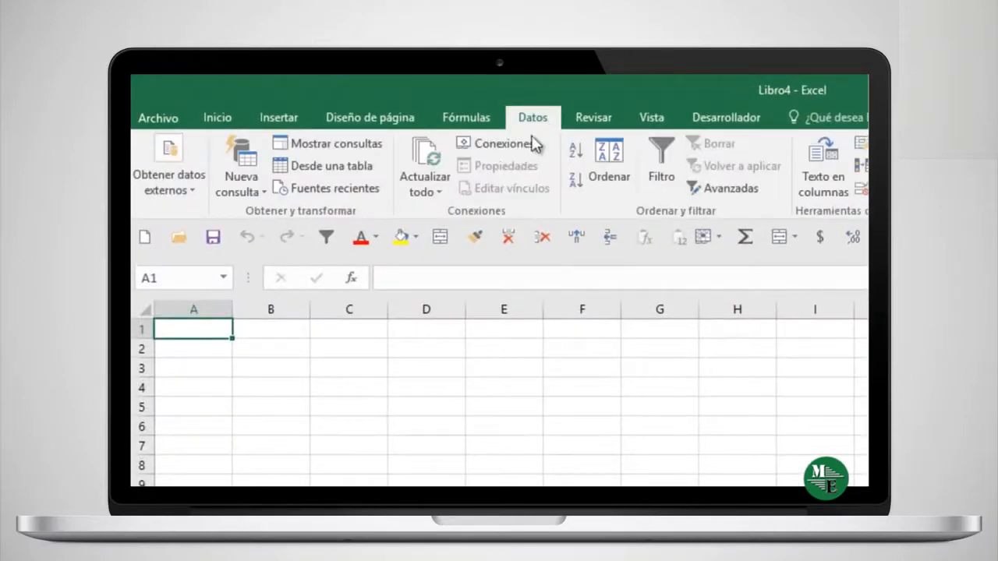
left_click(191, 187)
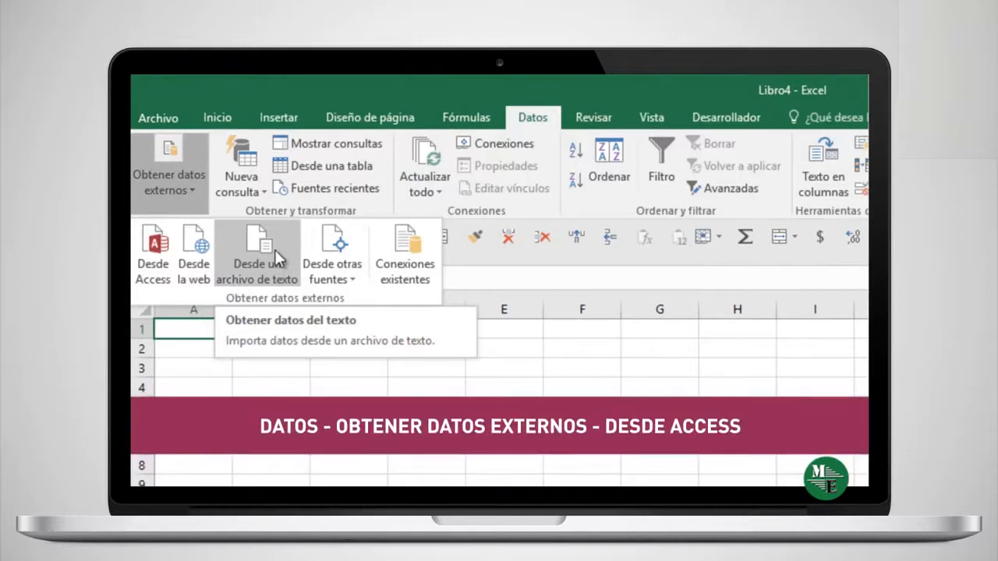
left_click(150, 271)
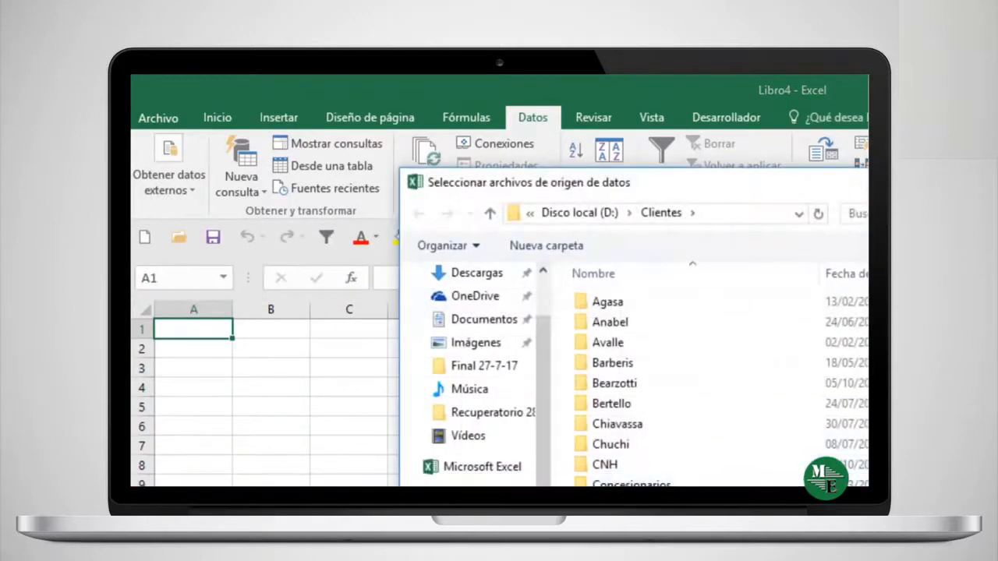
scroll(662, 403, "down", 2)
double_click(613, 465)
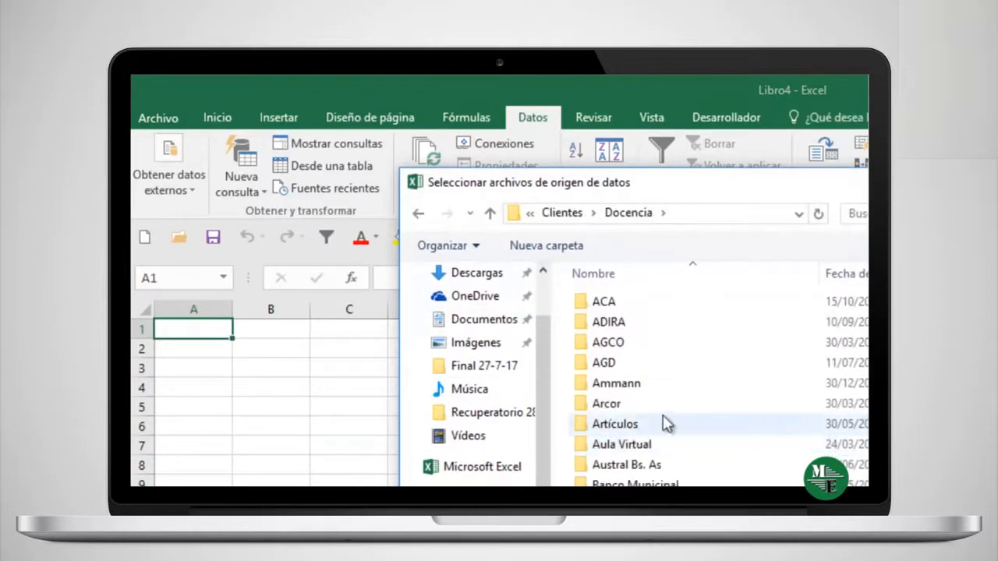
scroll(662, 390, "down", 10)
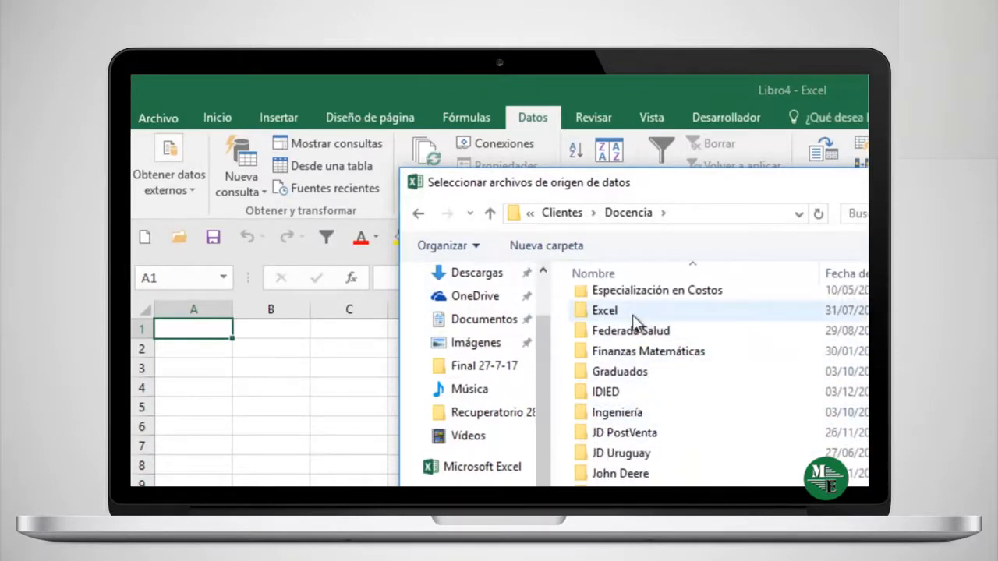
double_click(616, 311)
double_click(631, 303)
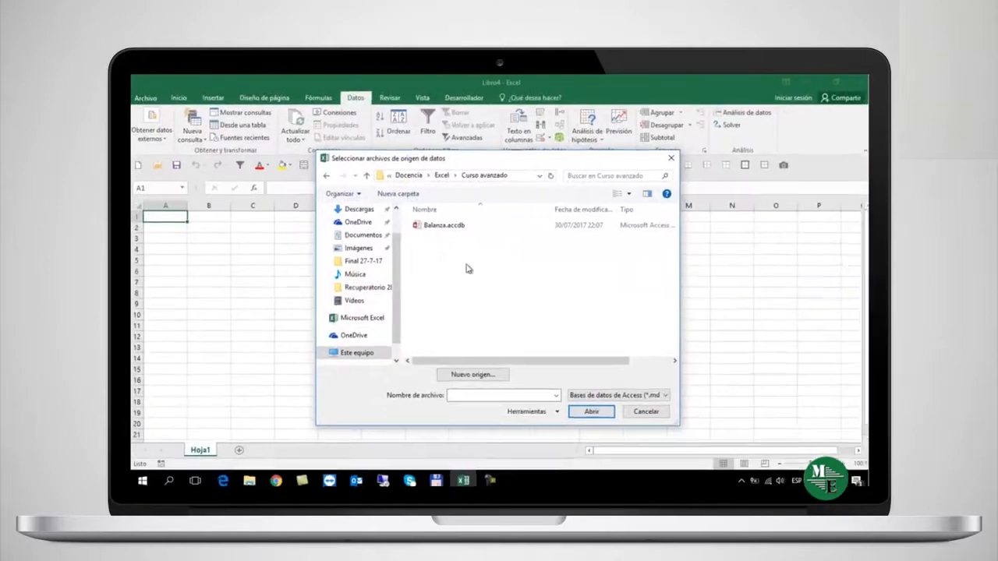
left_click(580, 294)
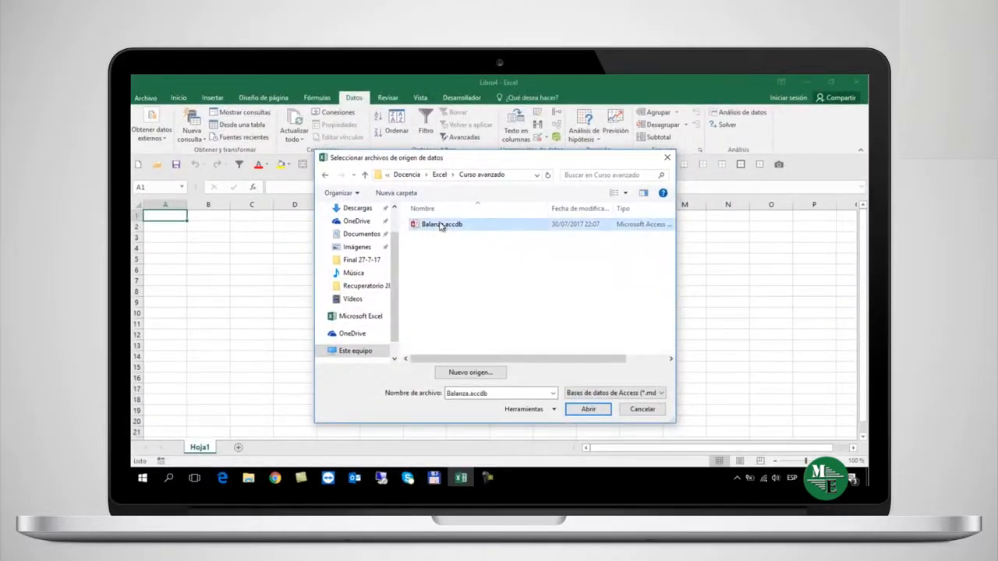
left_click(587, 410)
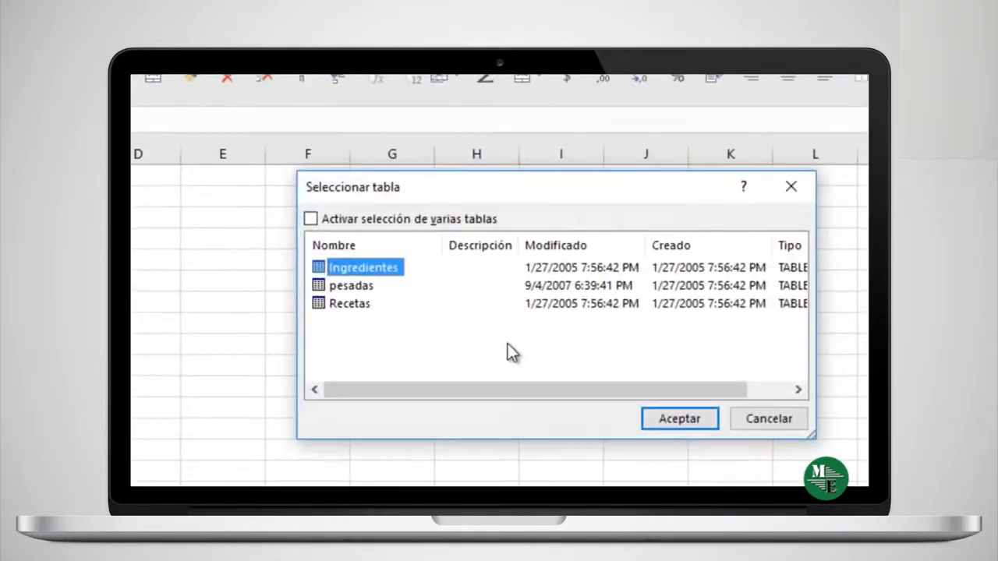
Import the pesadas table as a table into the existing worksheet, starting at cell A1
left_click(345, 287)
left_click(344, 306)
left_click(344, 286)
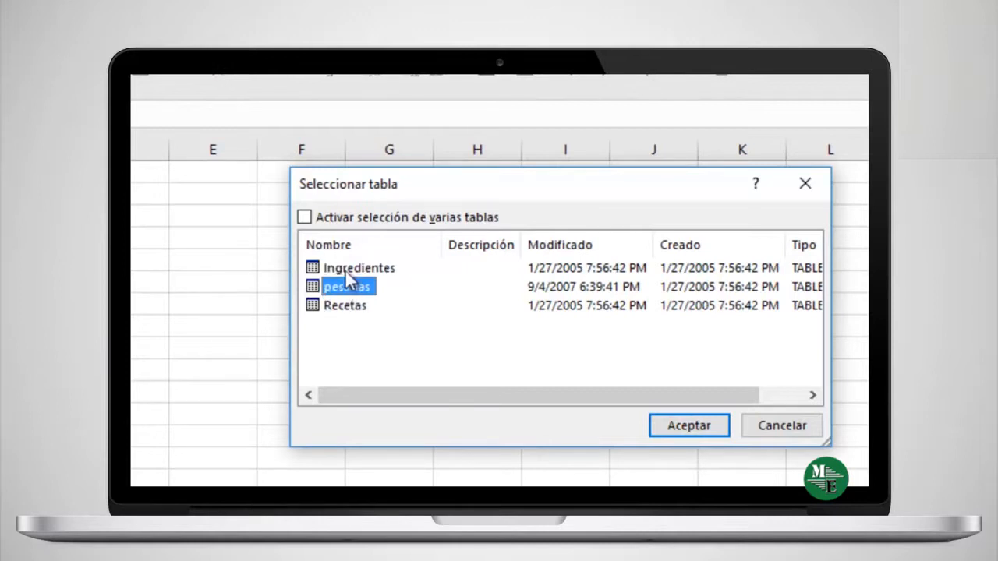
left_click(344, 268)
left_click(349, 286)
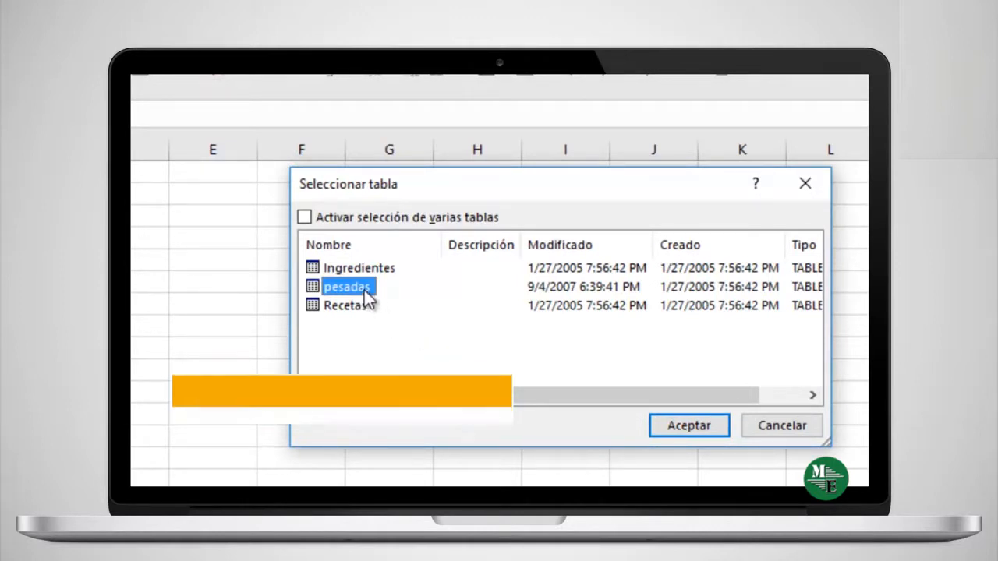
left_click(683, 429)
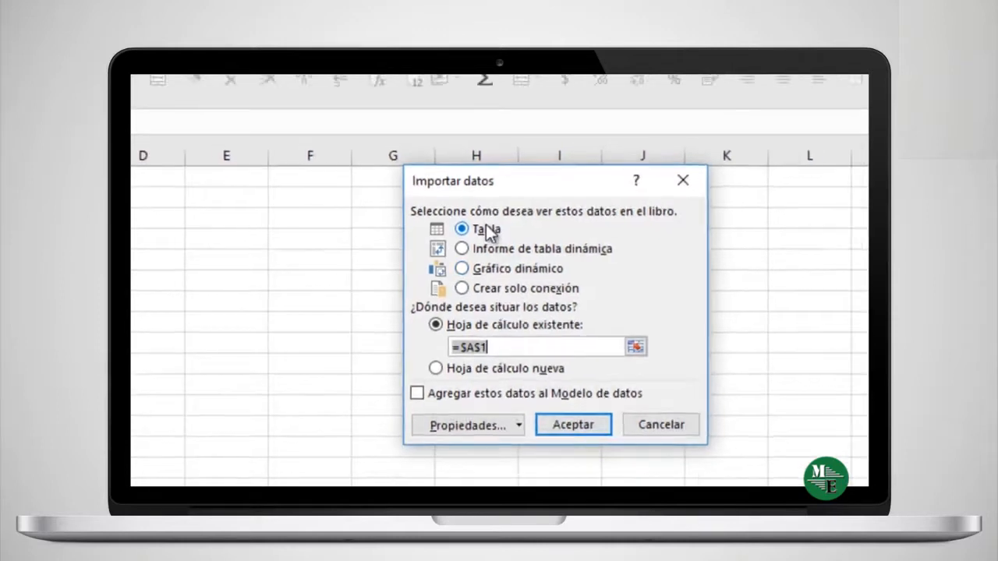
left_click(162, 213)
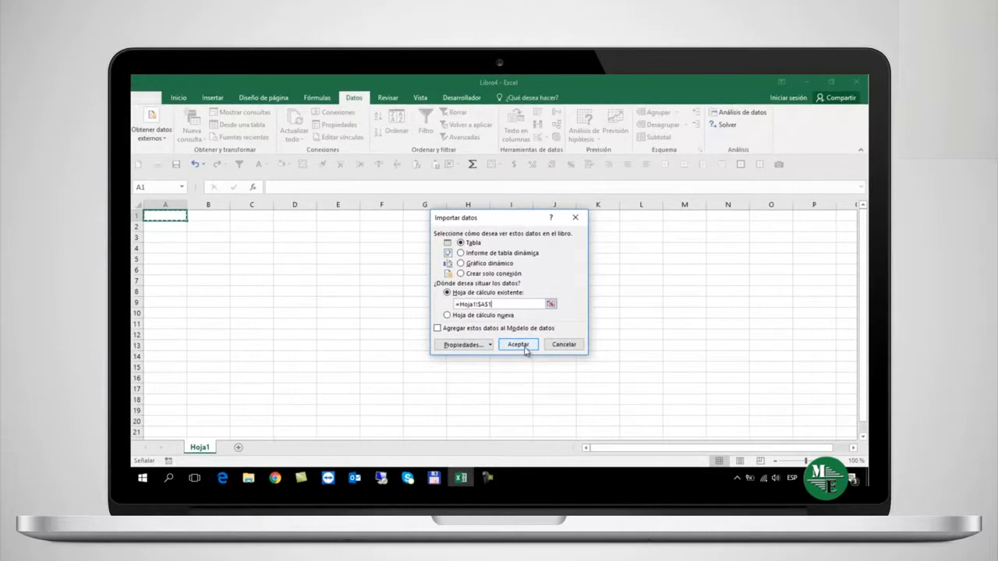
left_click(518, 345)
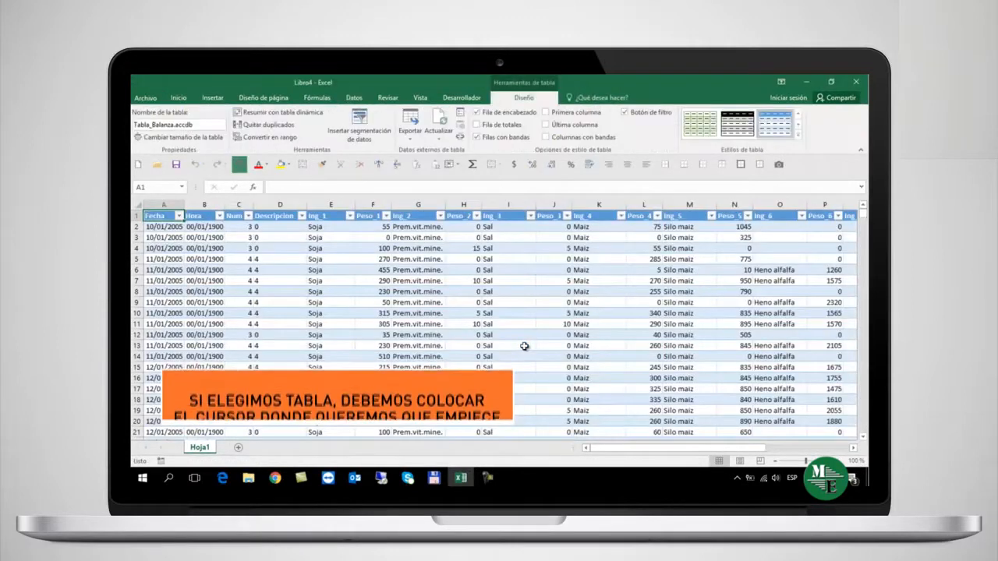
Check the extent of the imported records by going to the table's last row and back to its header
left_click(165, 345)
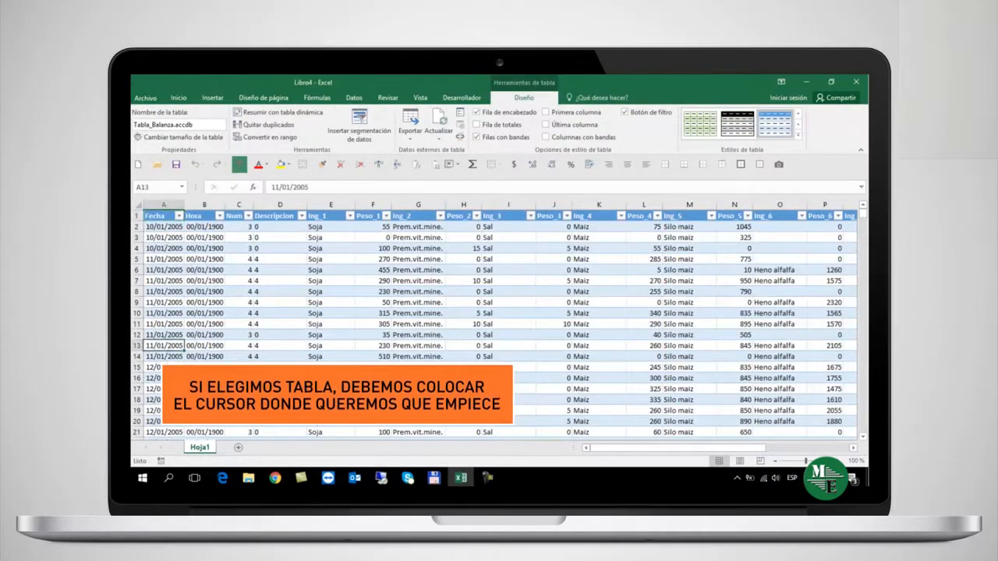
key("ctrl+Down")
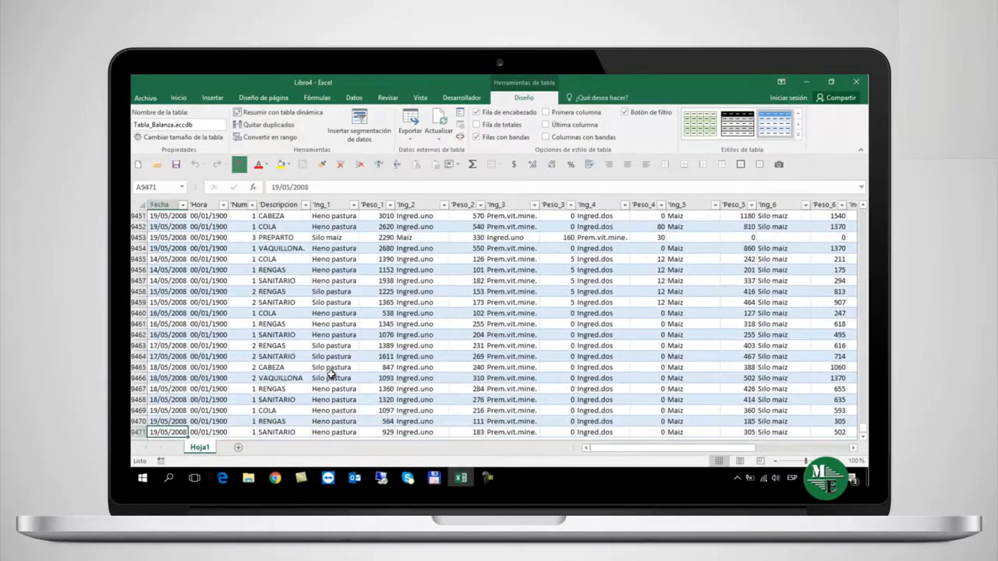
key("Down")
key("Up")
key("ctrl+Up")
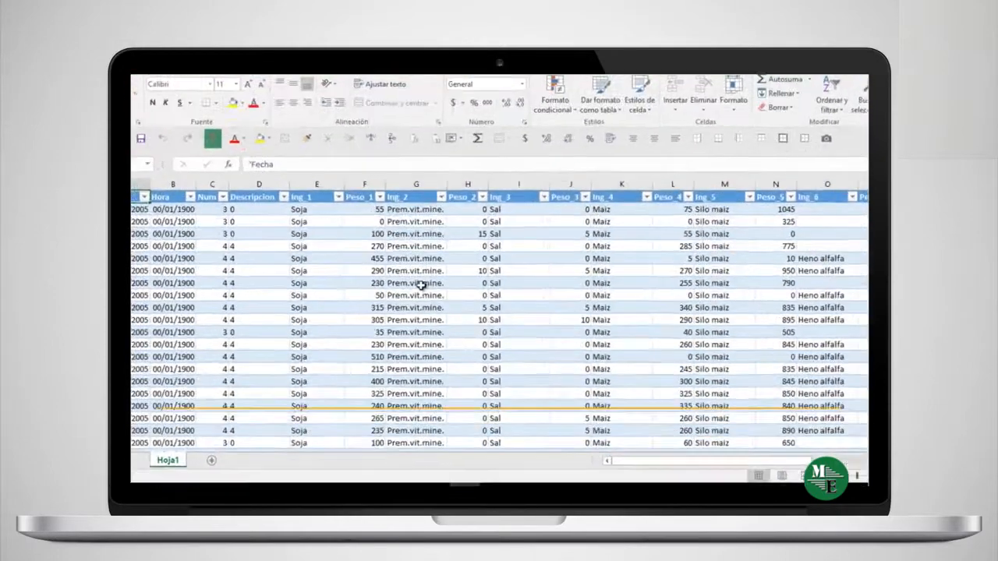
Refresh the imported table's data from a cell in the Ing_2 column
right_click(413, 291)
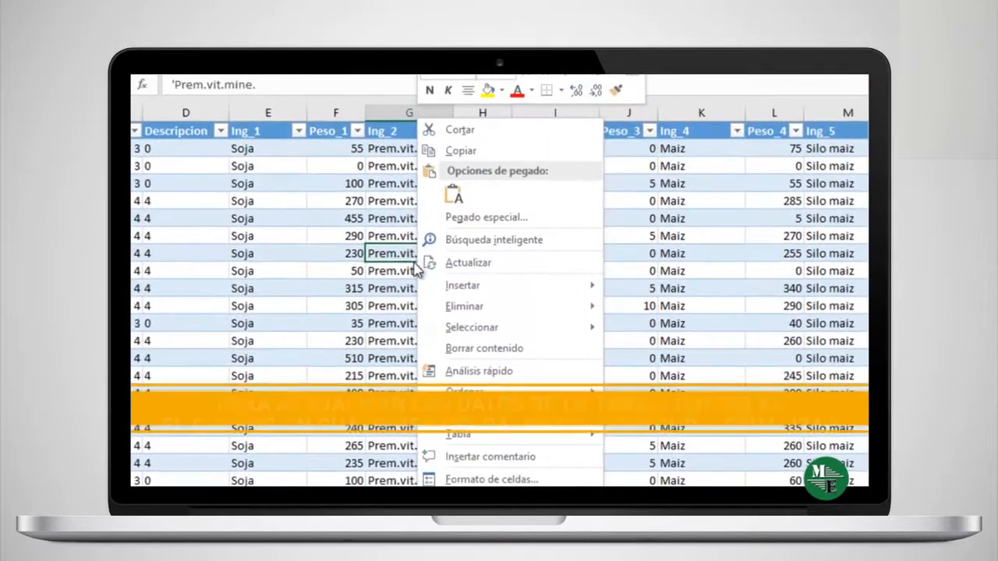
left_click(470, 264)
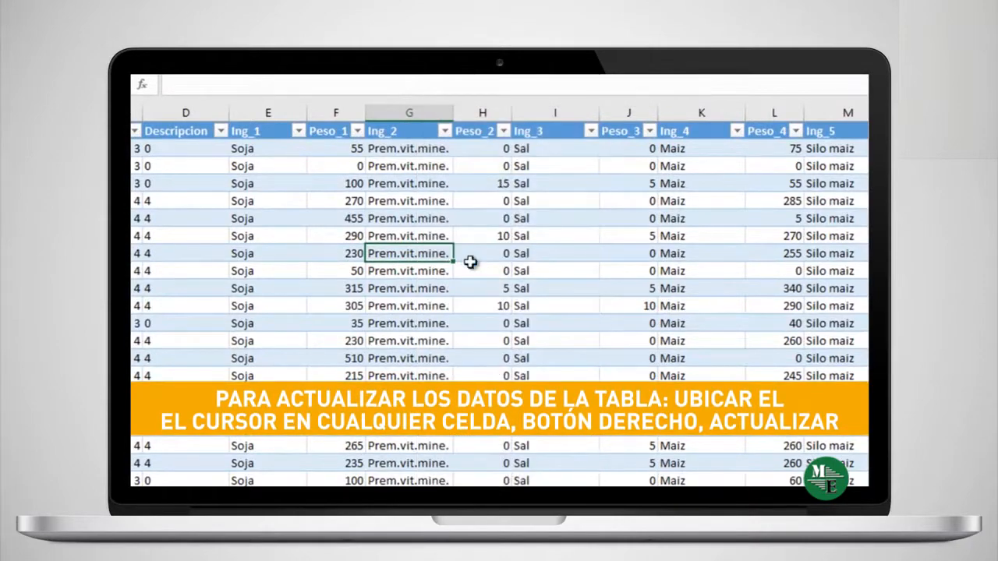
left_click(149, 356)
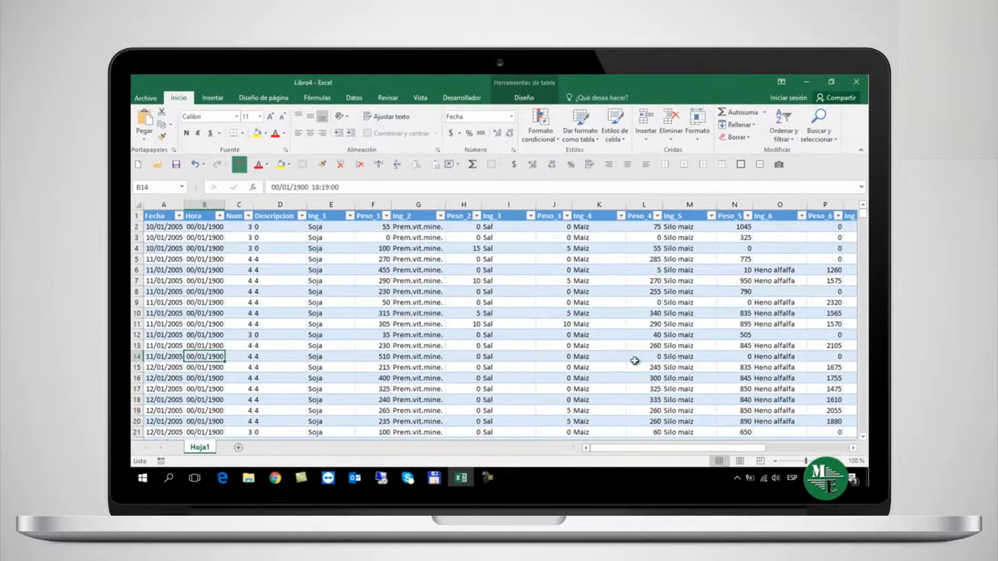
Apply the orange medium table style with banded rows to the imported table
left_click(520, 291)
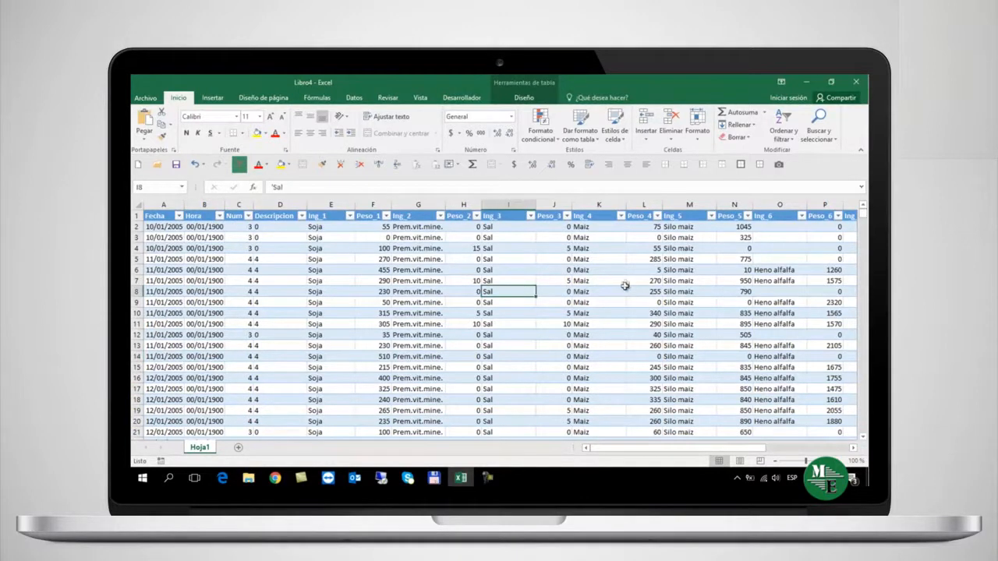
left_click(525, 98)
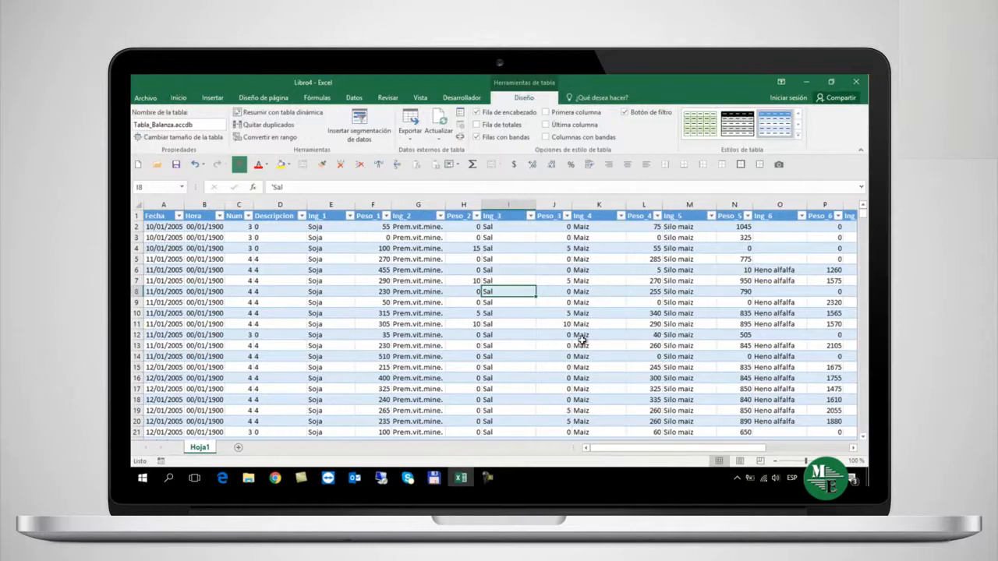
left_click(739, 123)
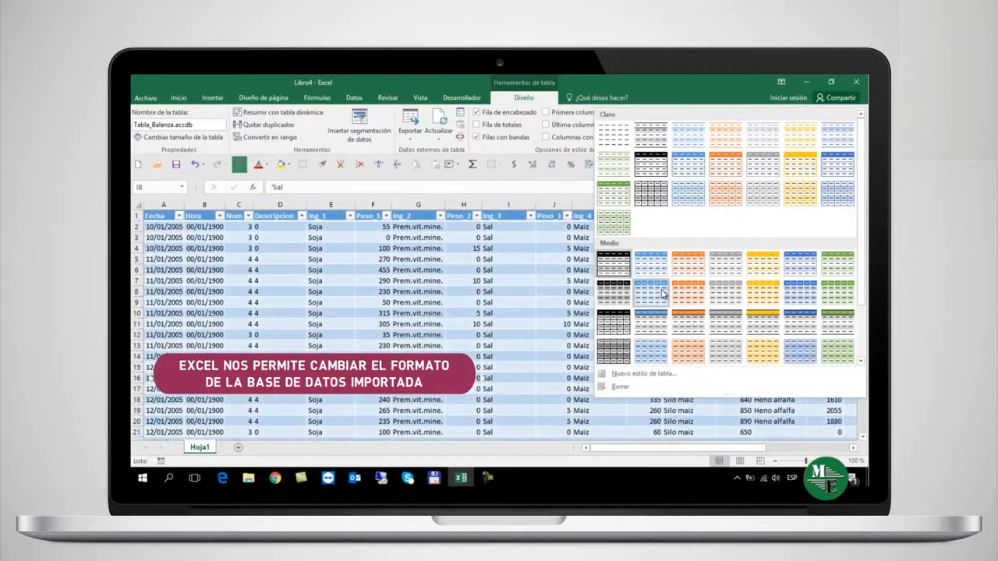
left_click(689, 291)
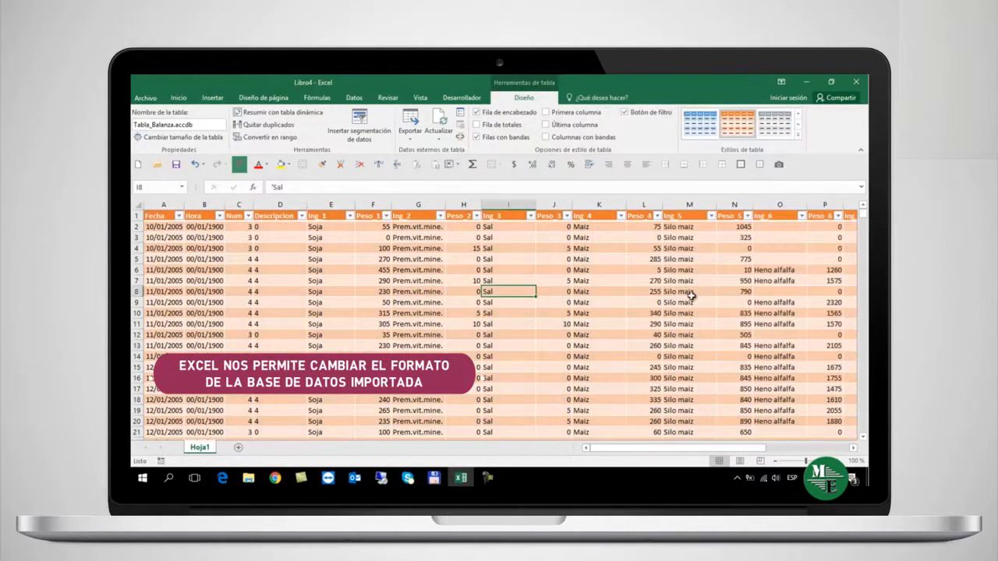
Try the first column, banded columns and total row options on the table, switching each one off again
left_click(573, 114)
left_click(569, 115)
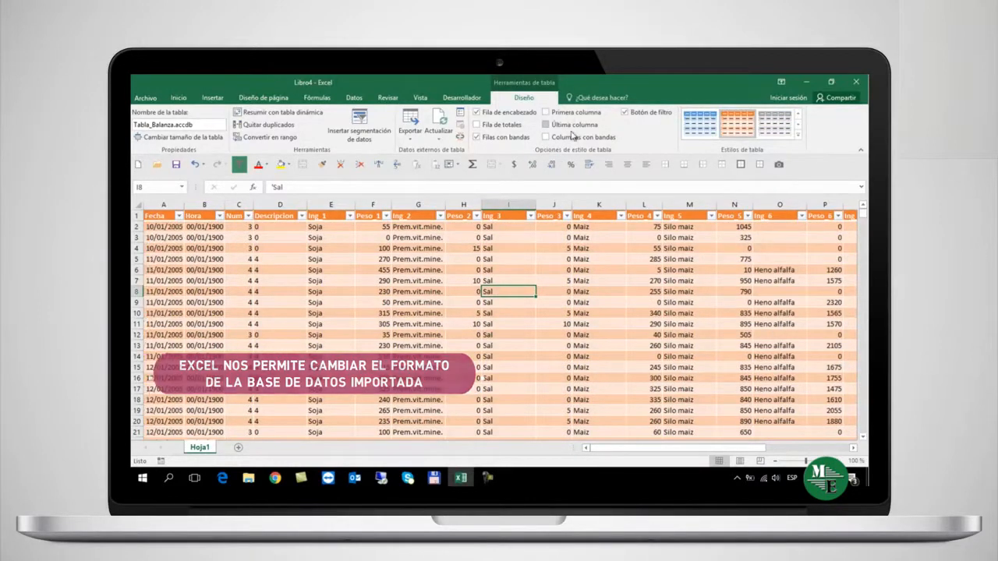
left_click(571, 138)
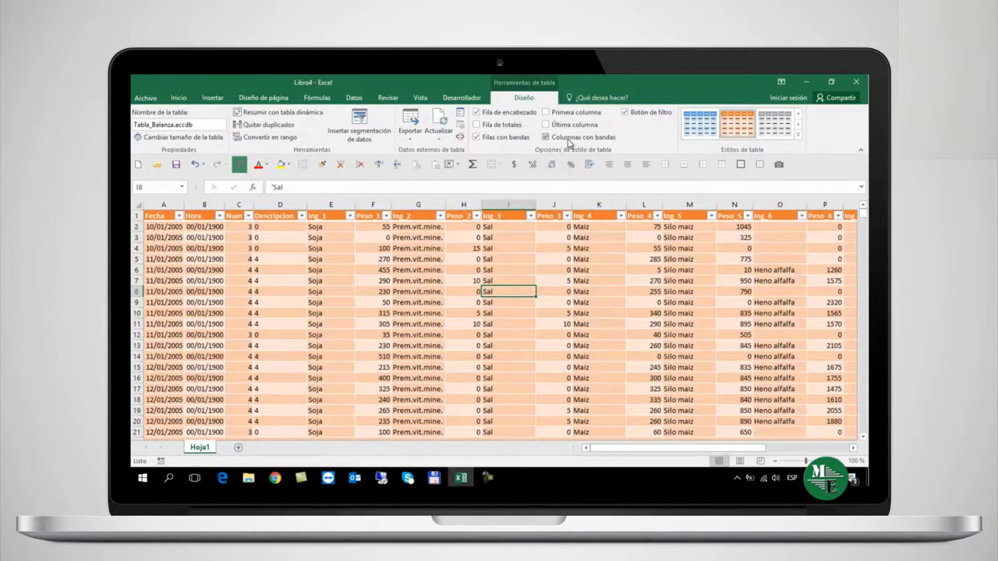
left_click(569, 140)
left_click(503, 127)
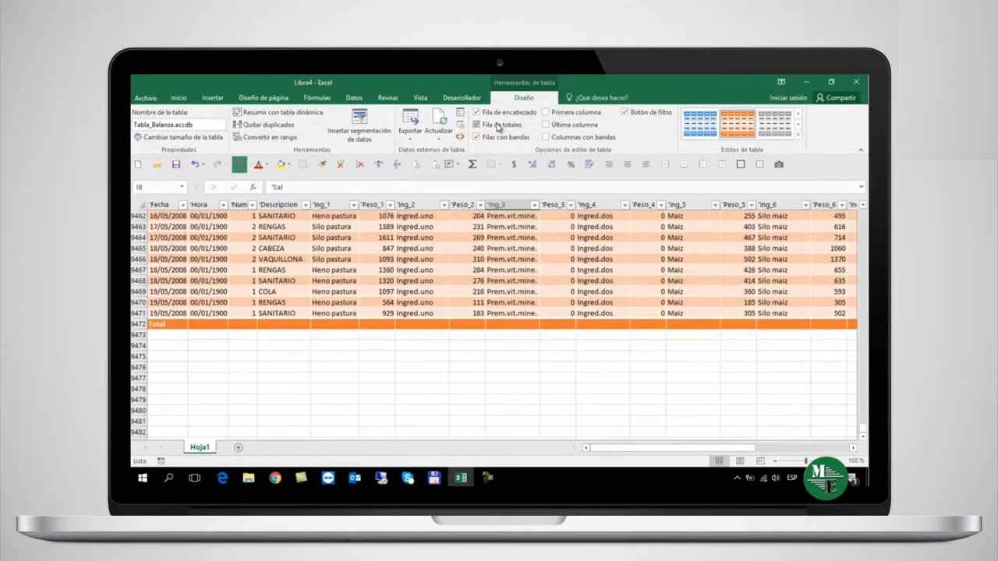
left_click(499, 128)
left_click(534, 272)
key("ctrl+Up")
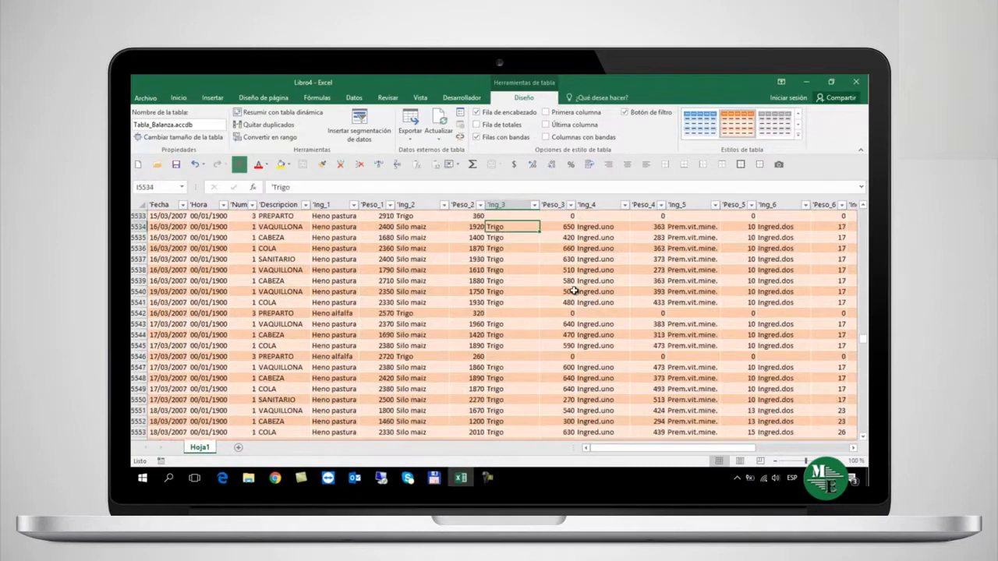
key("Left")
key("Left")
key("Left")
key("Left")
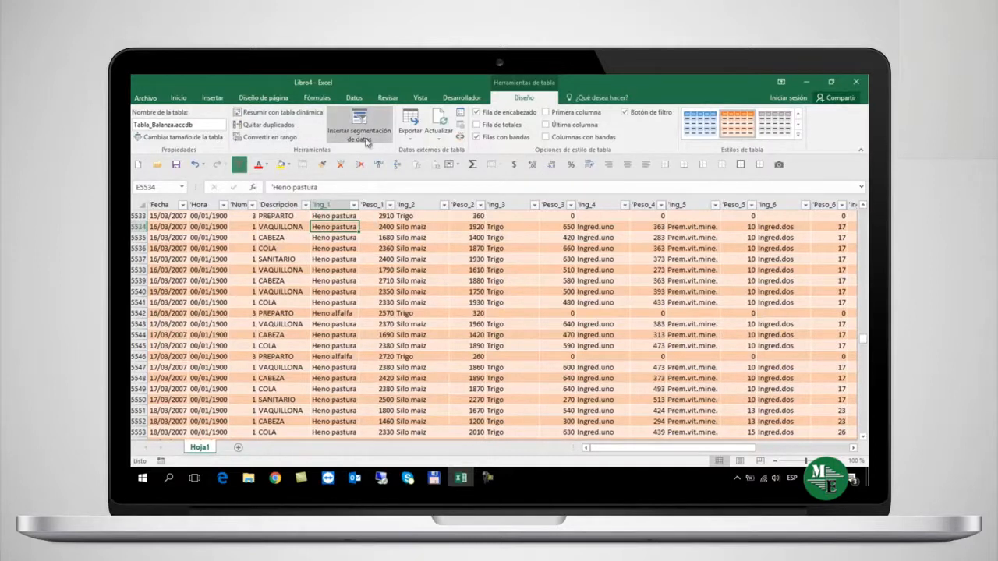
Update the table's external data with the refresh command in the table design tools
left_click(412, 134)
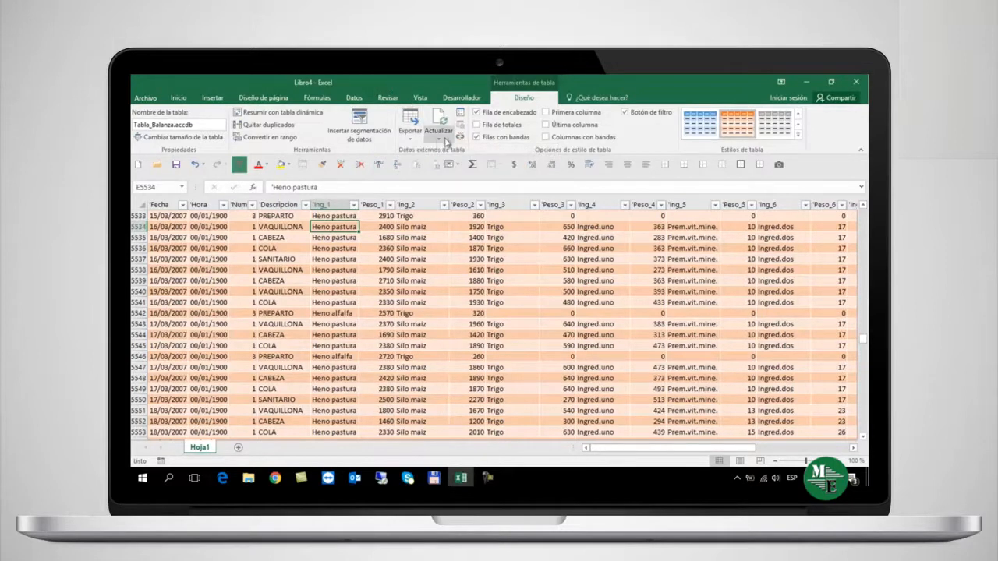
left_click(439, 138)
left_click(458, 152)
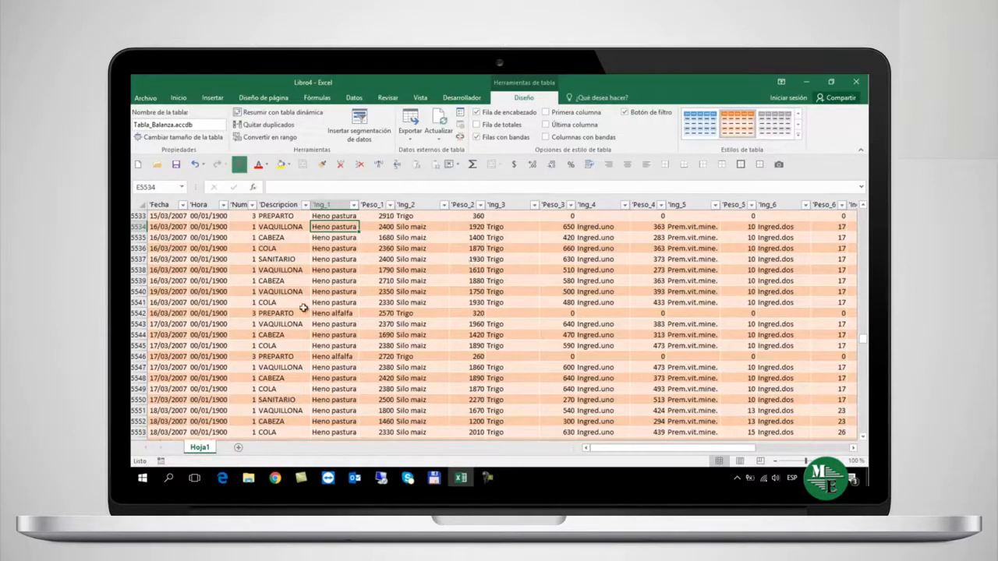
Delete the Num and Descripcion columns from the imported table
left_click(162, 345)
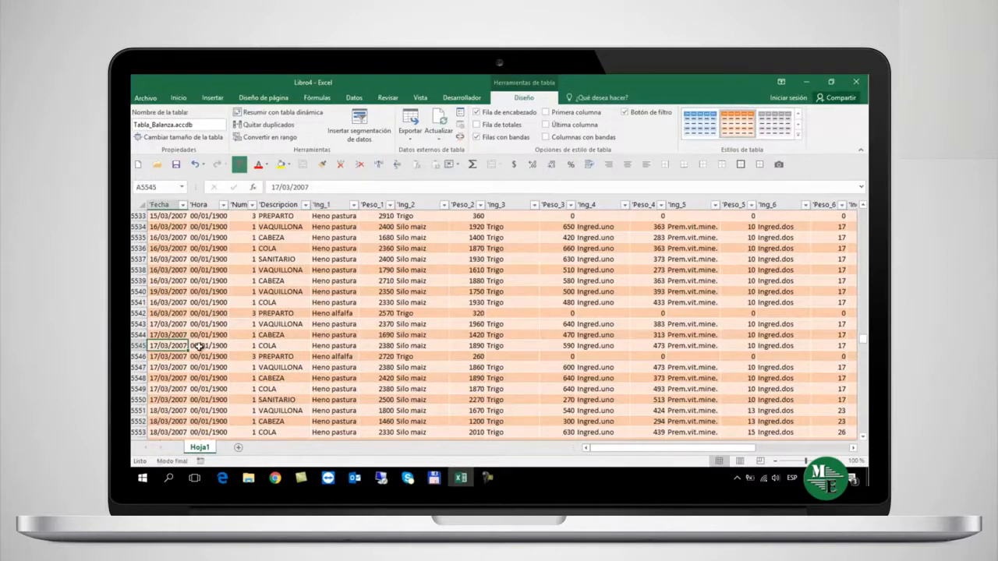
key("ctrl+Home")
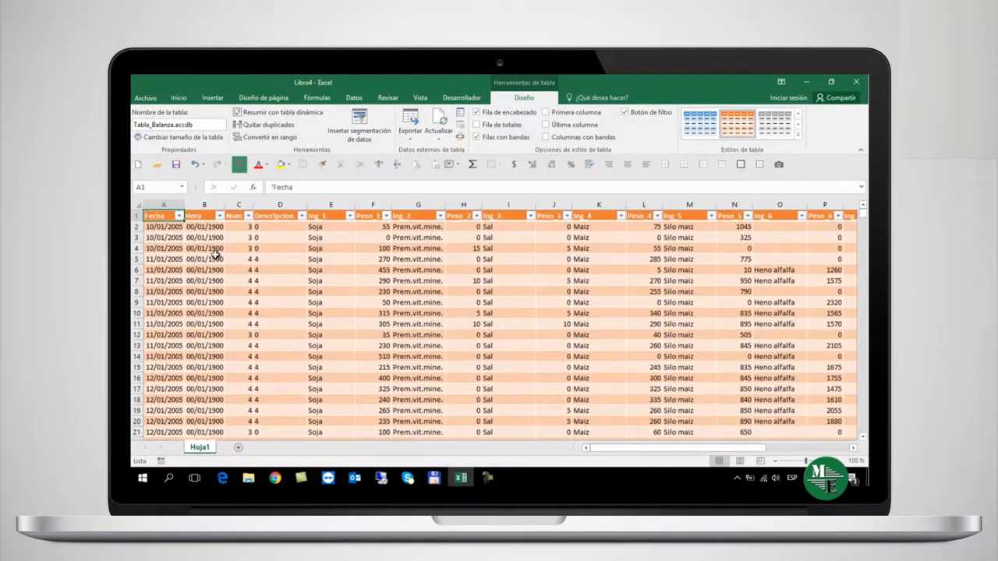
right_click(239, 205)
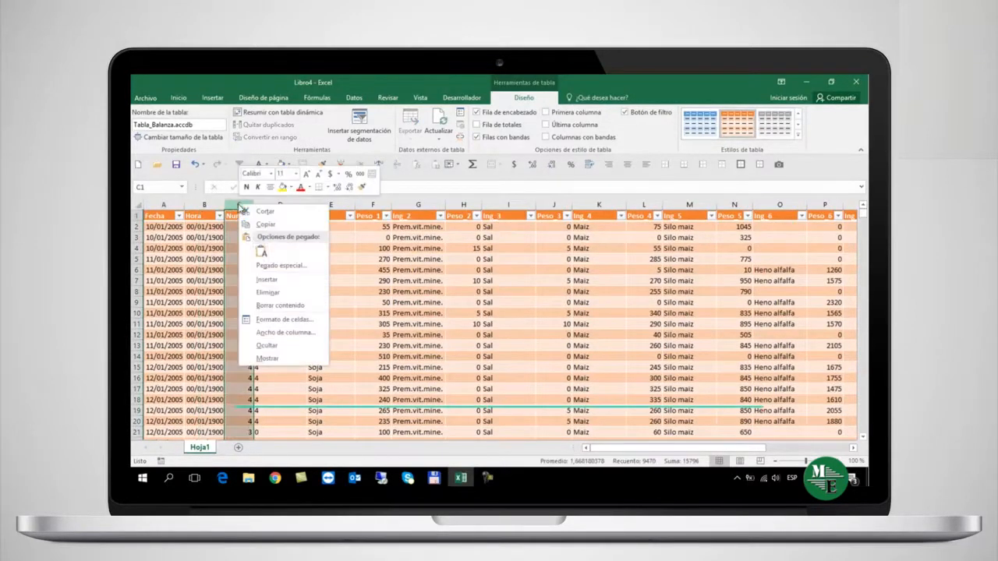
left_click(260, 293)
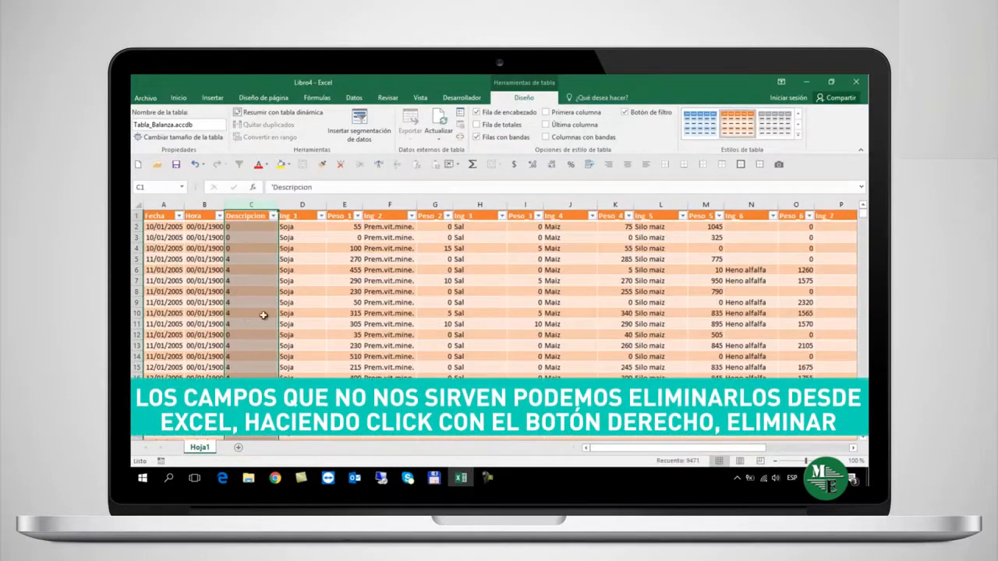
right_click(247, 204)
left_click(279, 293)
left_click(250, 249)
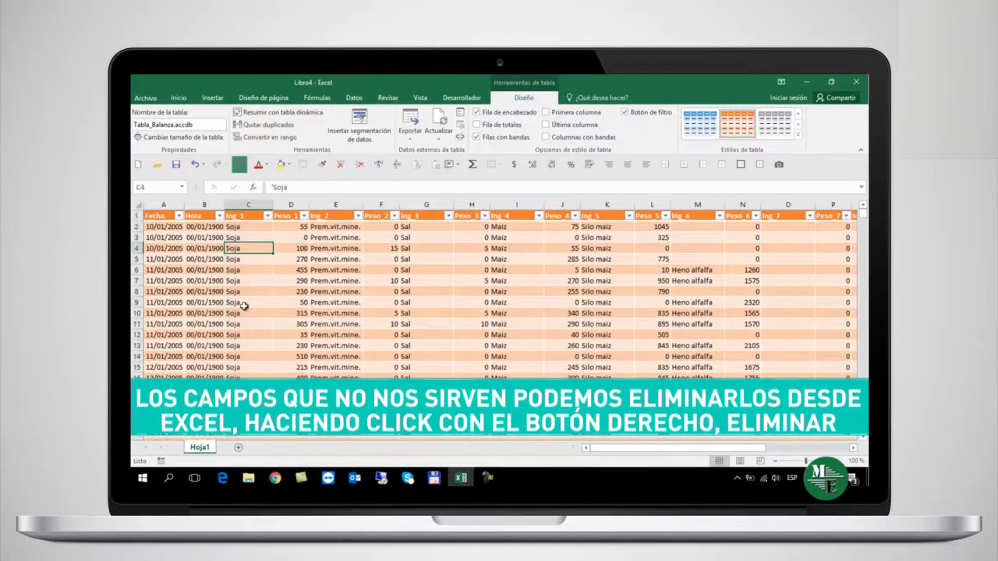
left_click(244, 313)
left_click(244, 283)
left_click(240, 249)
left_click(235, 311)
left_click(240, 270)
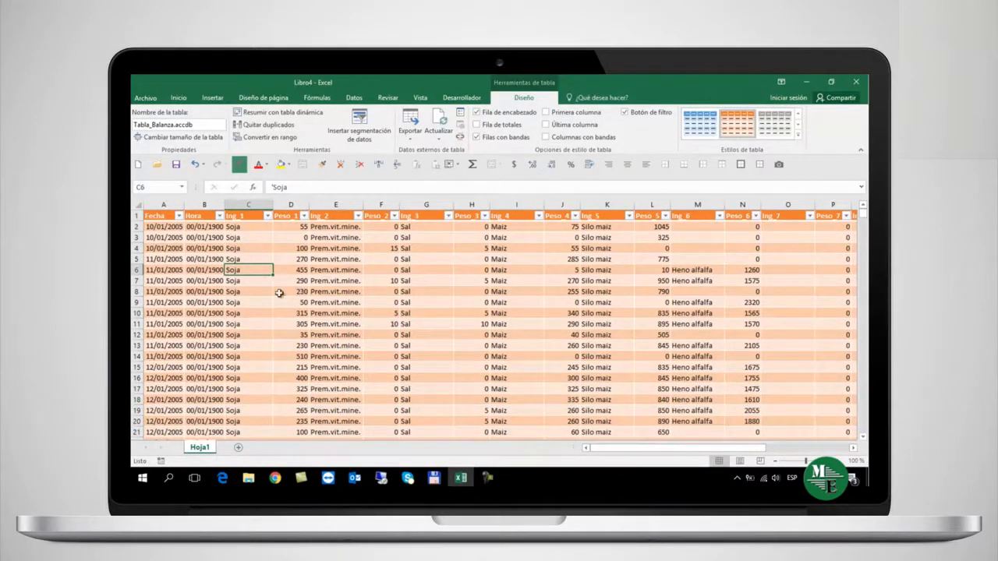
left_click(287, 238)
left_click(285, 293)
left_click(290, 345)
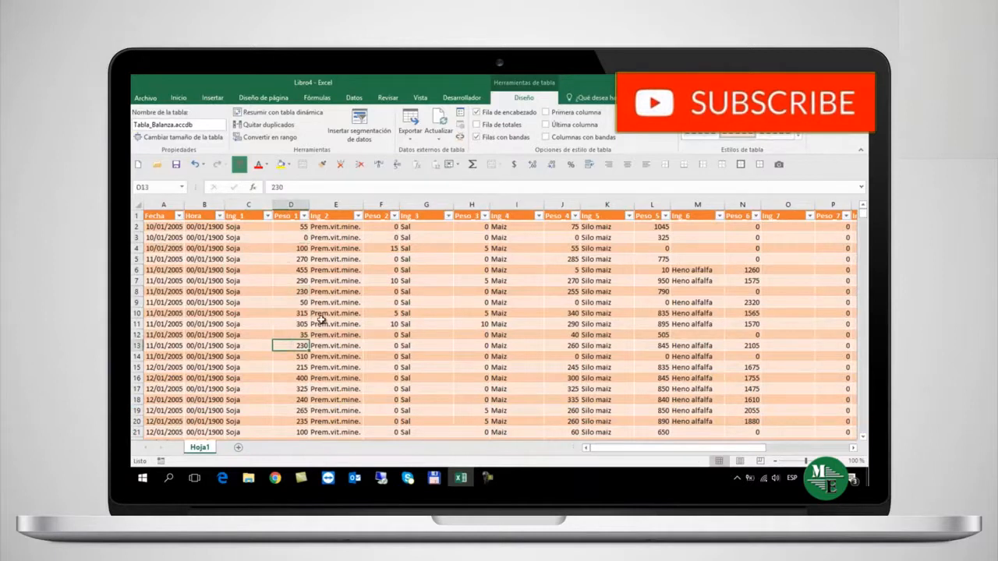
left_click(334, 282)
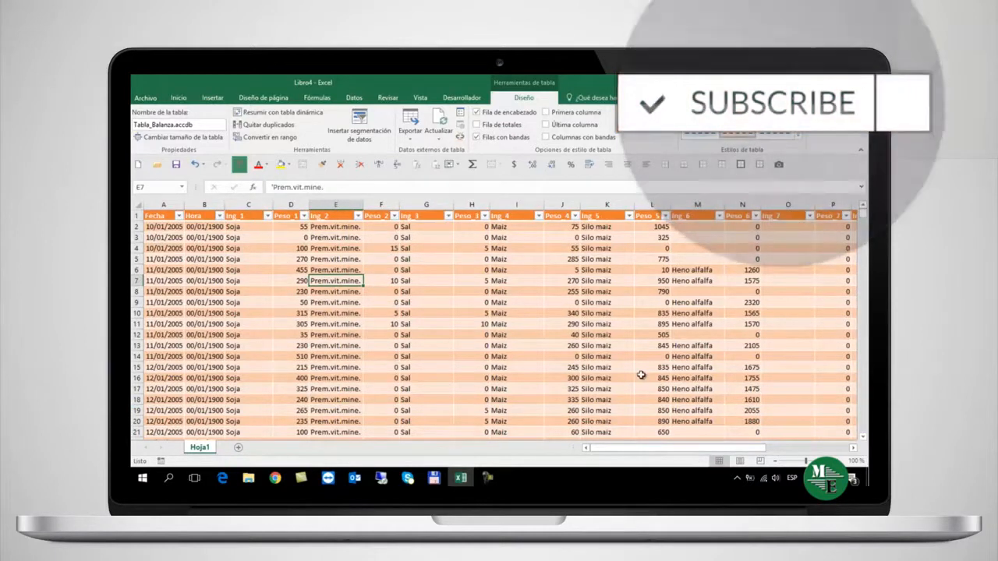
Delete the Ing_7 and Peso_7 columns from the imported table
left_click_drag(786, 203, 833, 204)
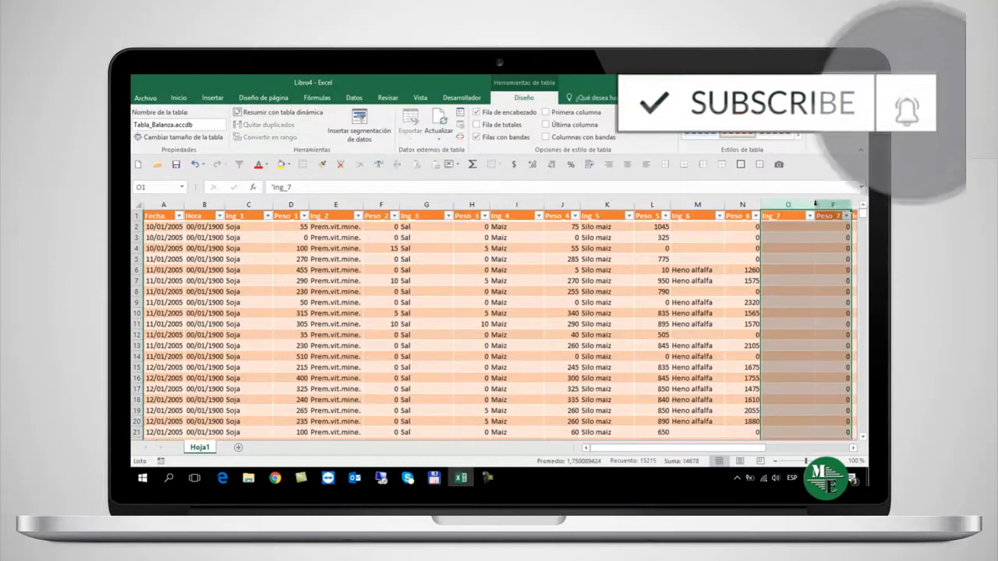
right_click(789, 205)
left_click(728, 292)
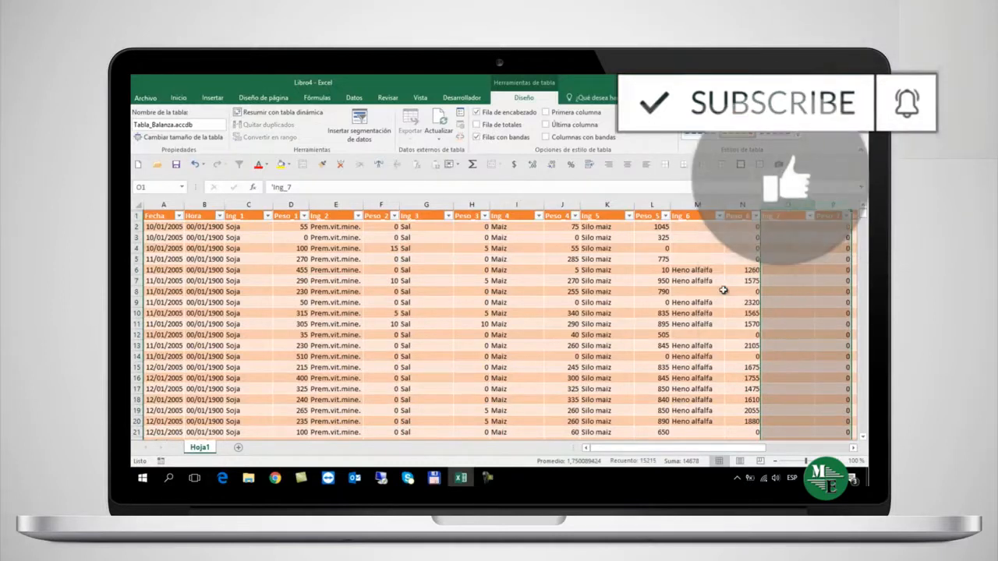
left_click(536, 315)
left_click(421, 315)
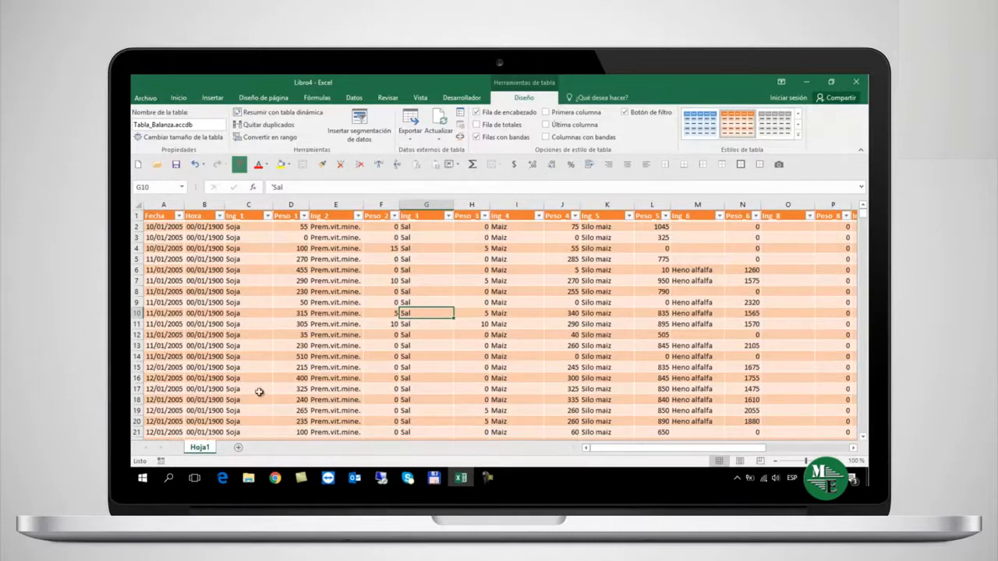
left_click(306, 347)
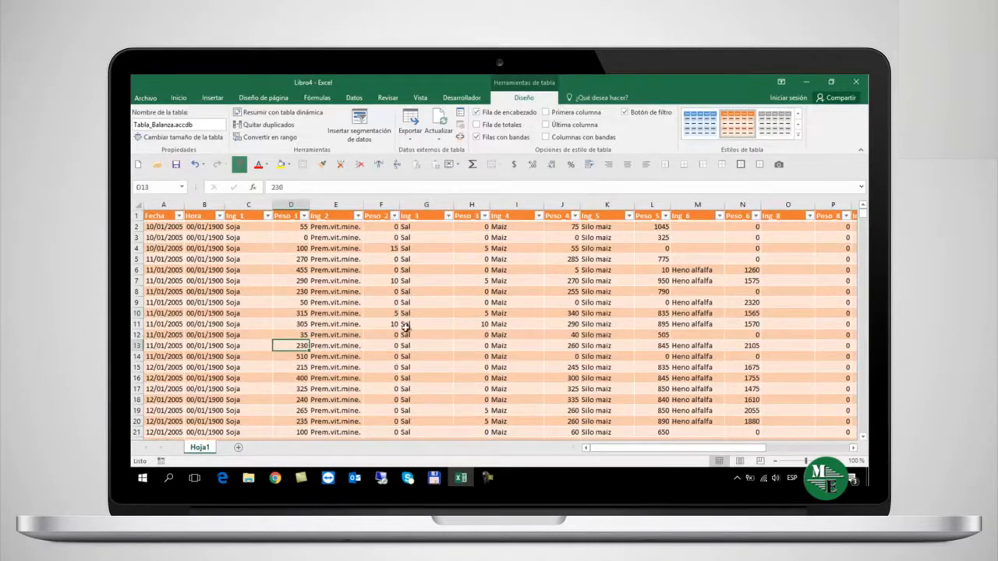
left_click(162, 217)
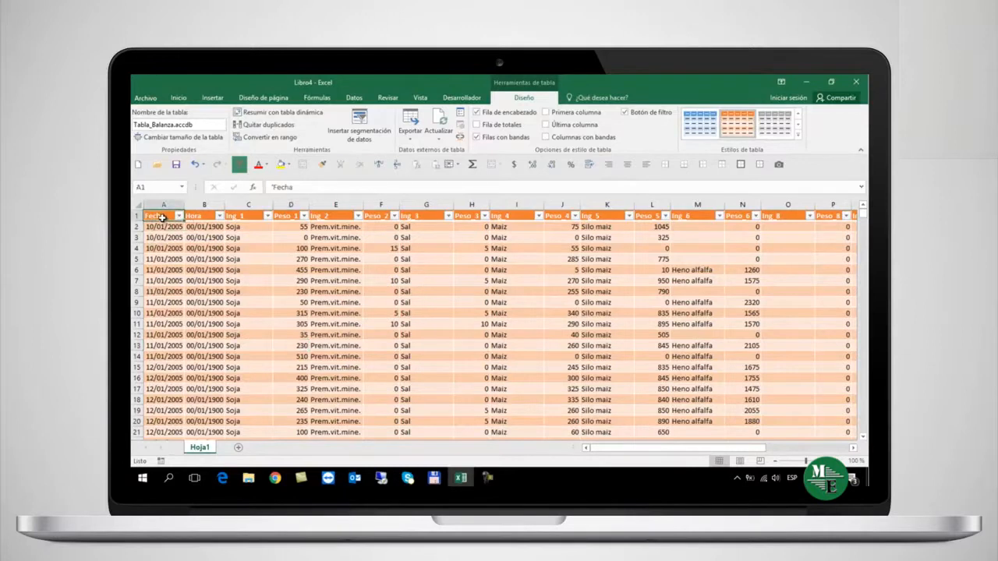
left_click(515, 220)
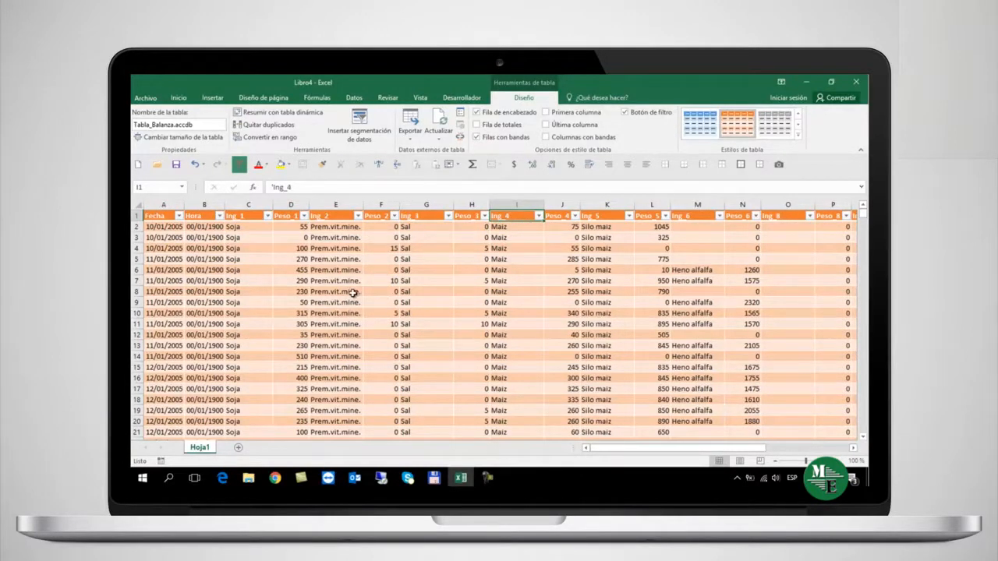
Insert three blank rows above the header row of the imported table
left_click(323, 216)
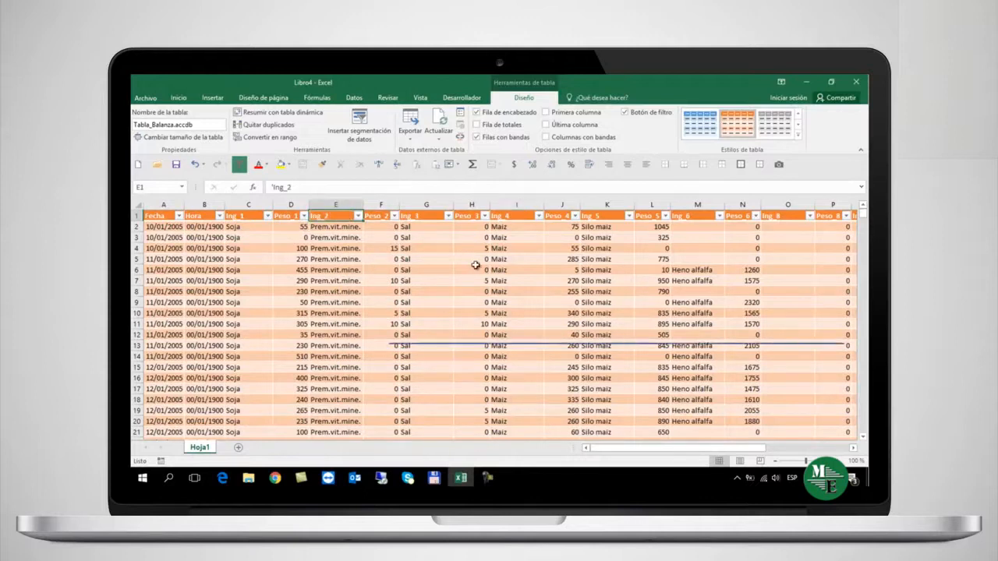
key("shift+Down")
key("shift+Down")
key("alt+i")
key("f")
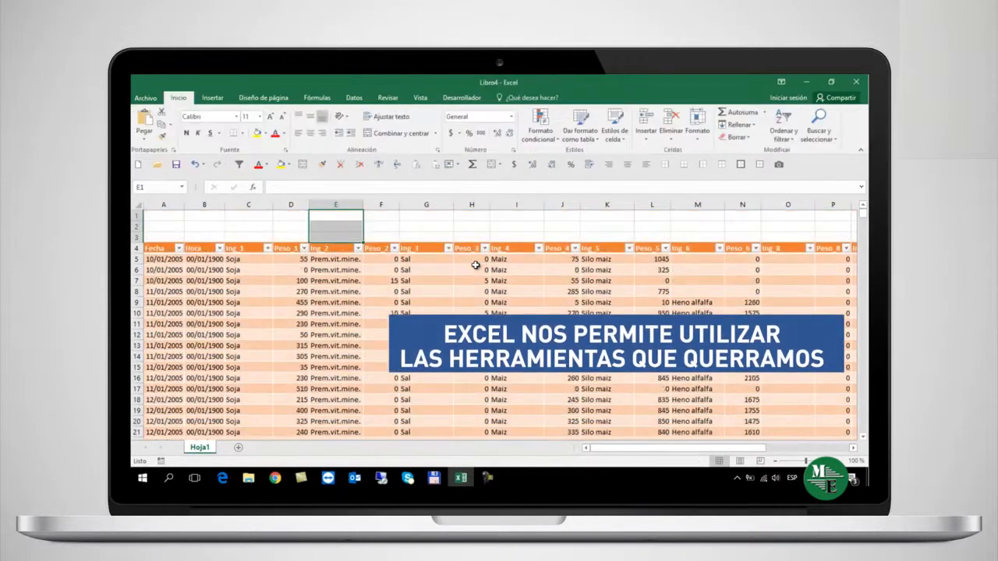
Try inserting two blank columns before the Fecha column, and undo both the column and the row insertions
left_click(158, 327)
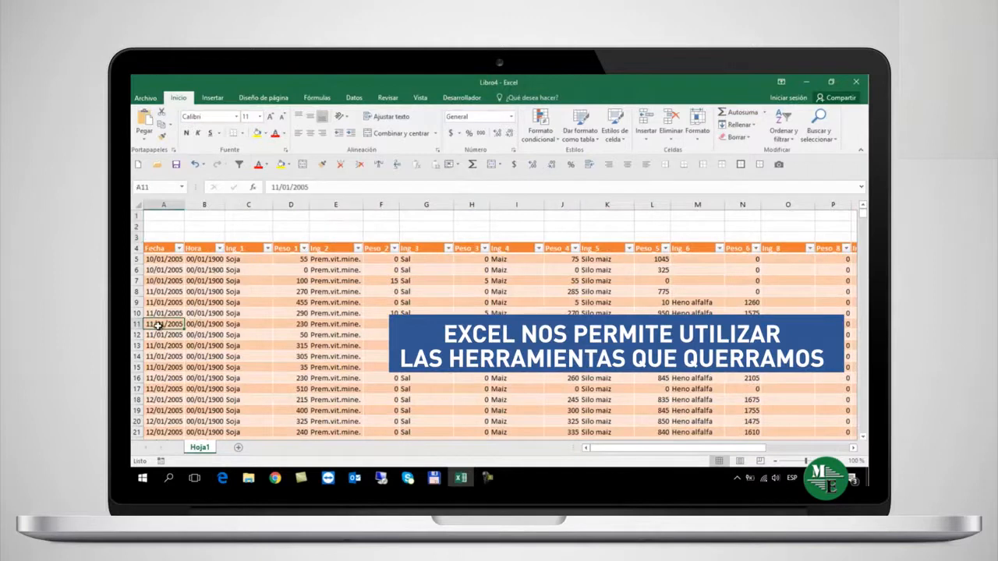
key("shift+Right")
key("alt+i")
key("c")
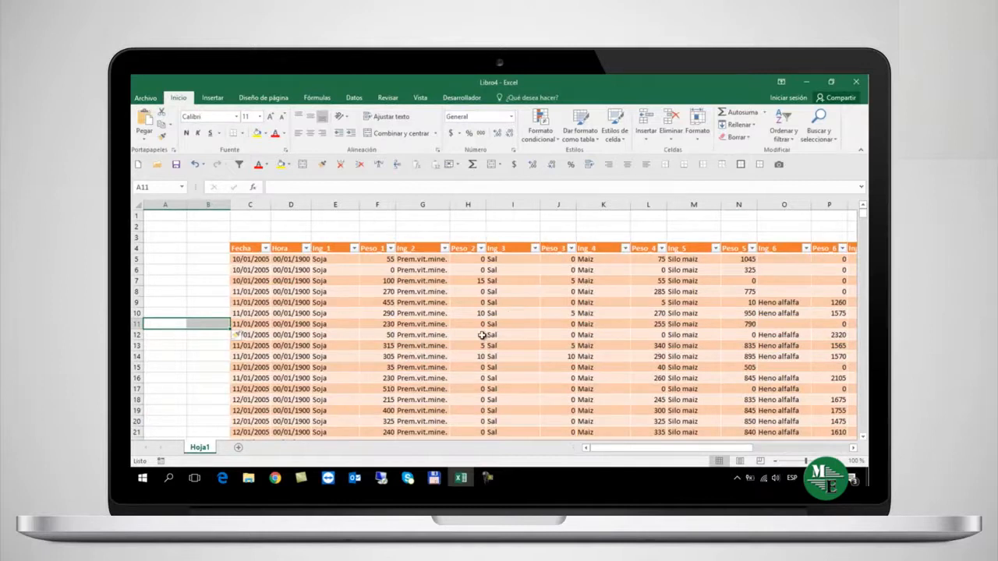
key("ctrl+z")
key("ctrl+z")
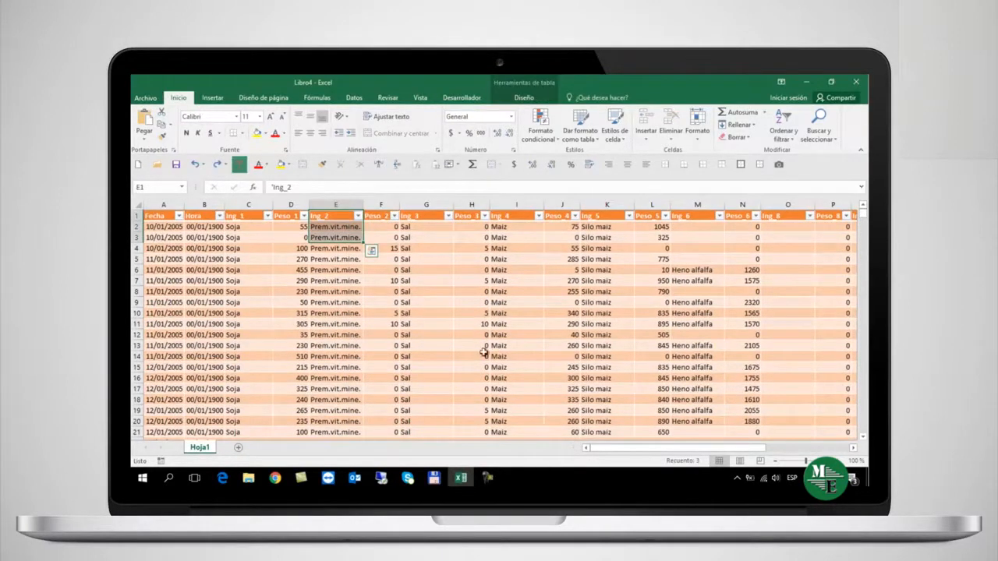
left_click(425, 345)
left_click(519, 346)
left_click(613, 344)
left_click(655, 346)
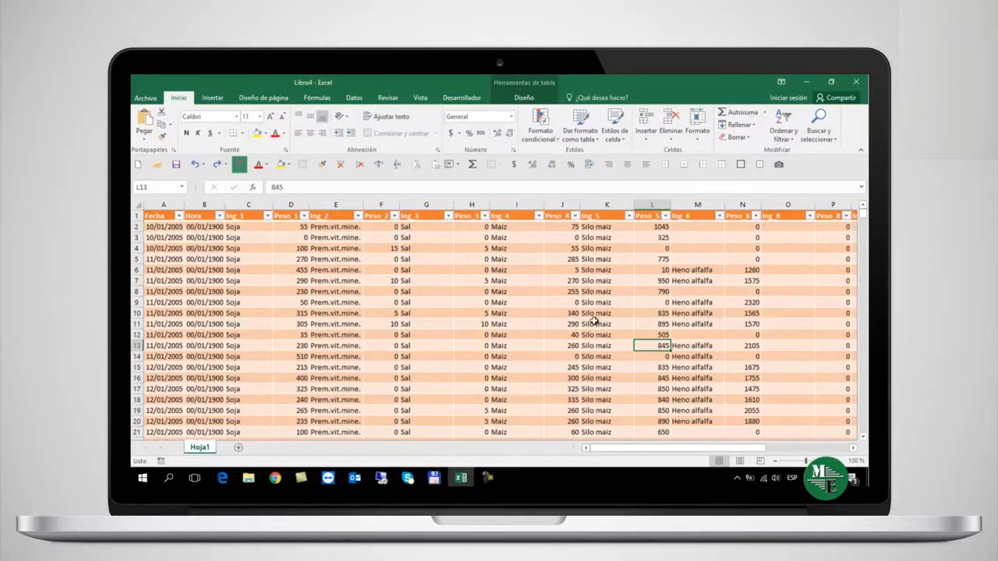
Add a new worksheet and start an external data import from SQL Server with cell D8 selected
left_click(239, 448)
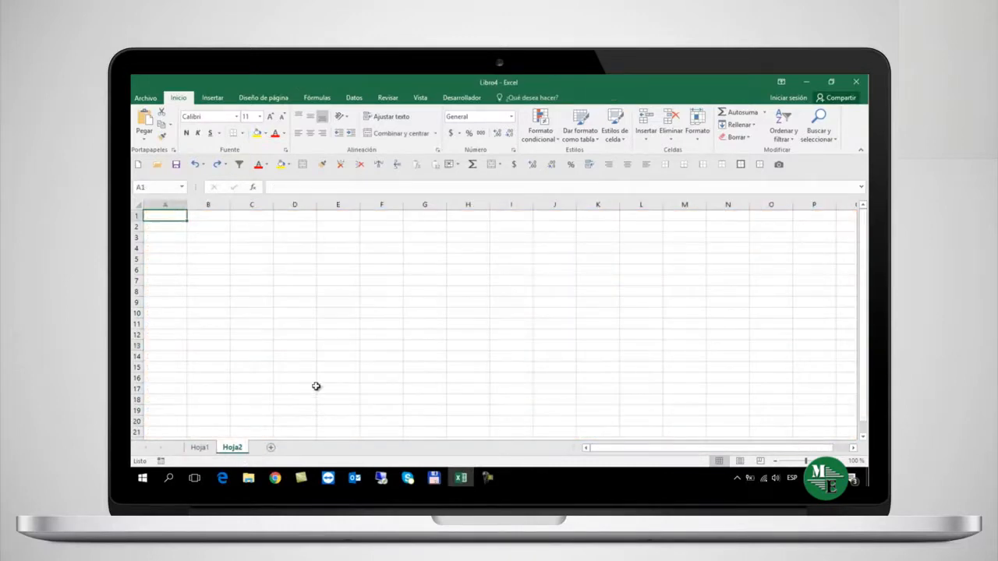
left_click(288, 288)
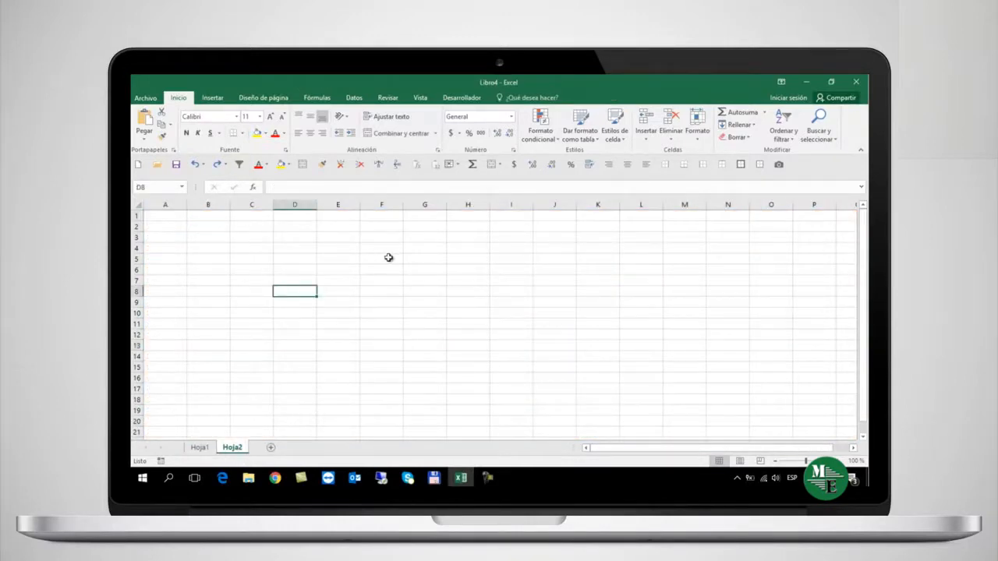
left_click(355, 100)
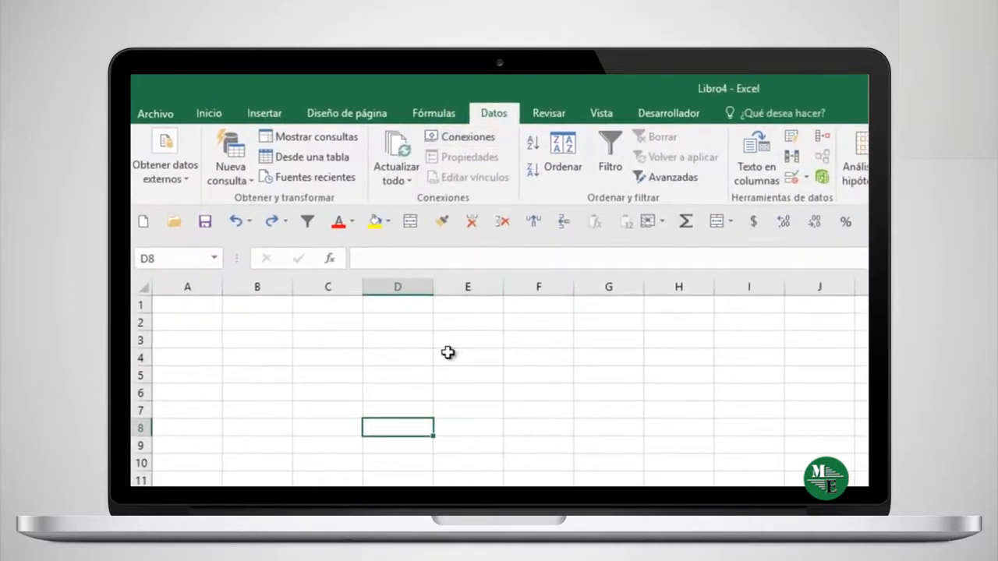
left_click(189, 179)
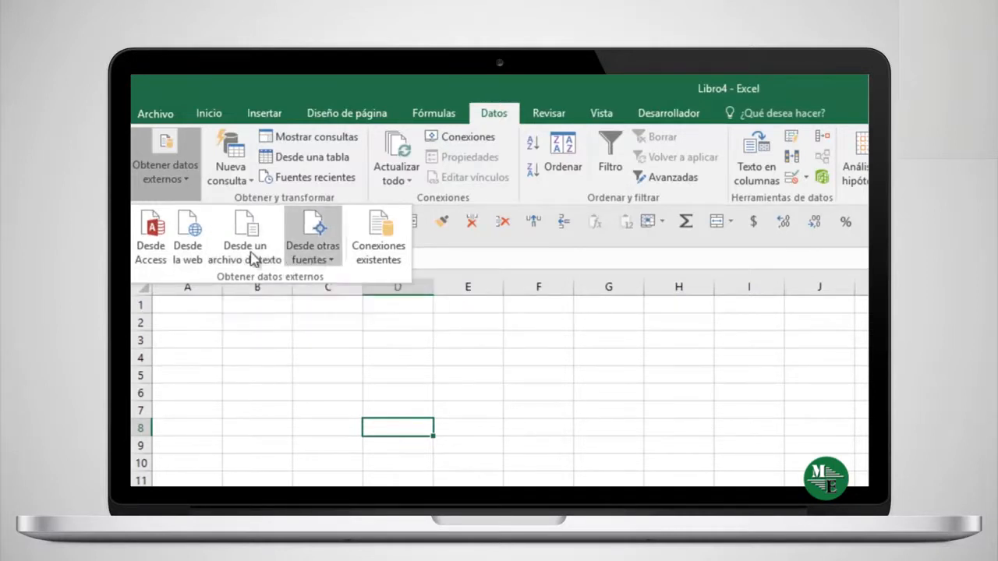
left_click(330, 255)
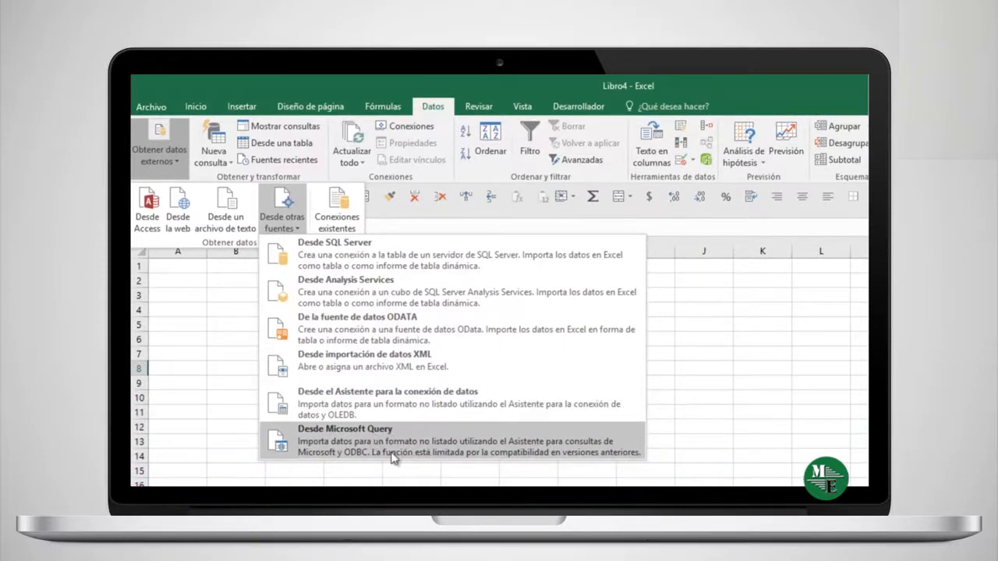
left_click(375, 256)
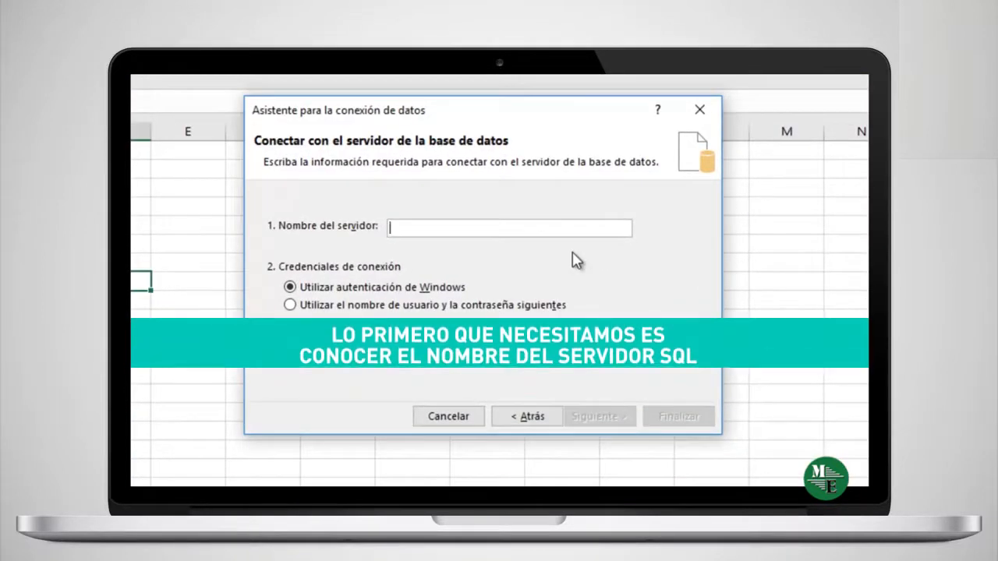
Enter LARDI-NOTEBOOK\SQLEXPRESS as the server name, view the user name and password option, and proceed with Windows authentication
type("LARDI-NOTEBOOK\\SQLEXPRESS")
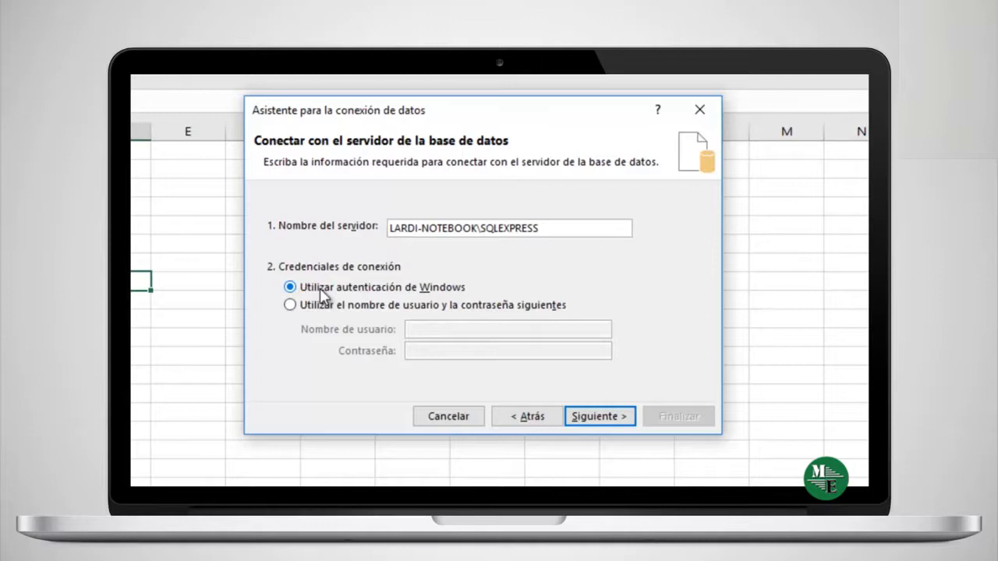
left_click(362, 309)
left_click(441, 351)
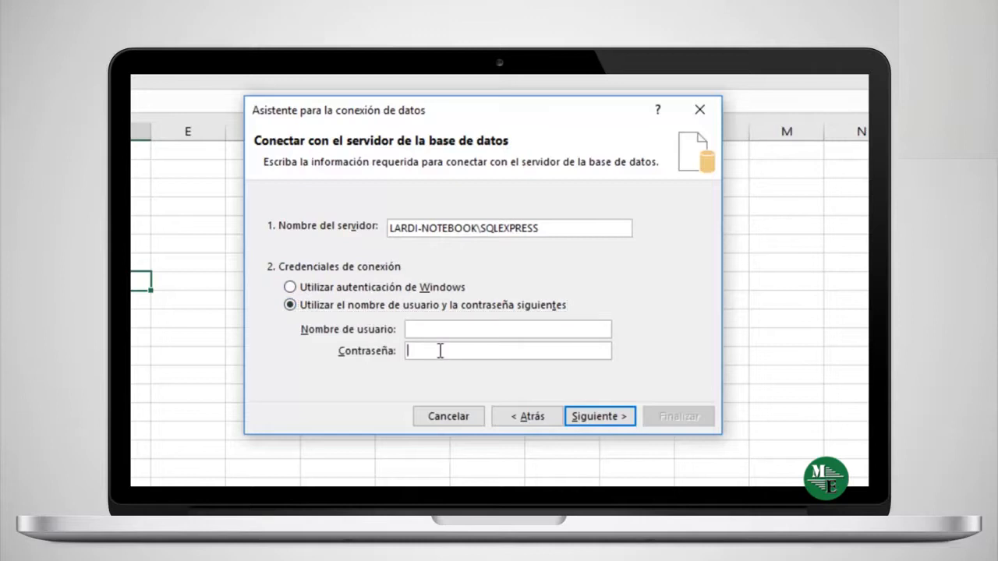
left_click(341, 288)
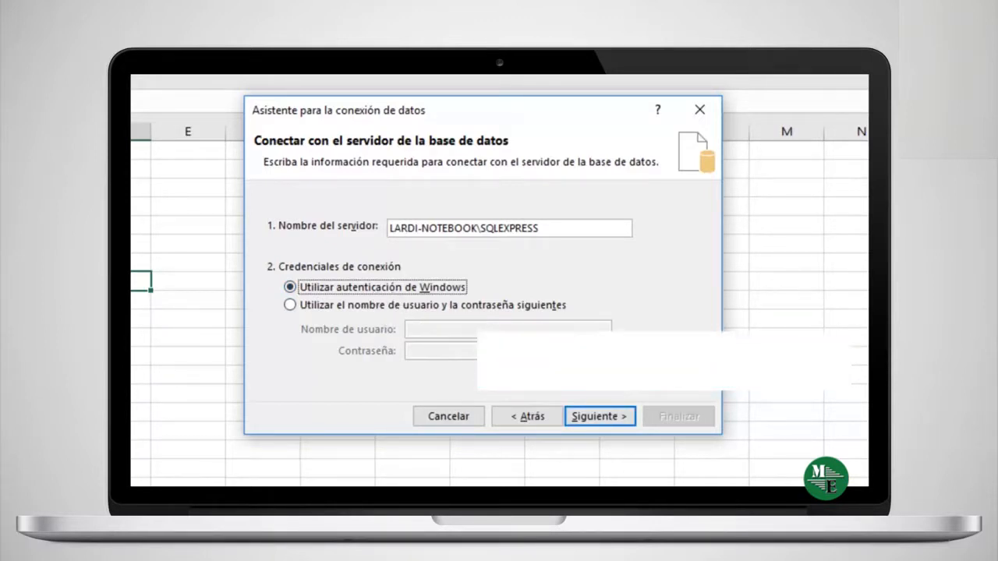
left_click(597, 418)
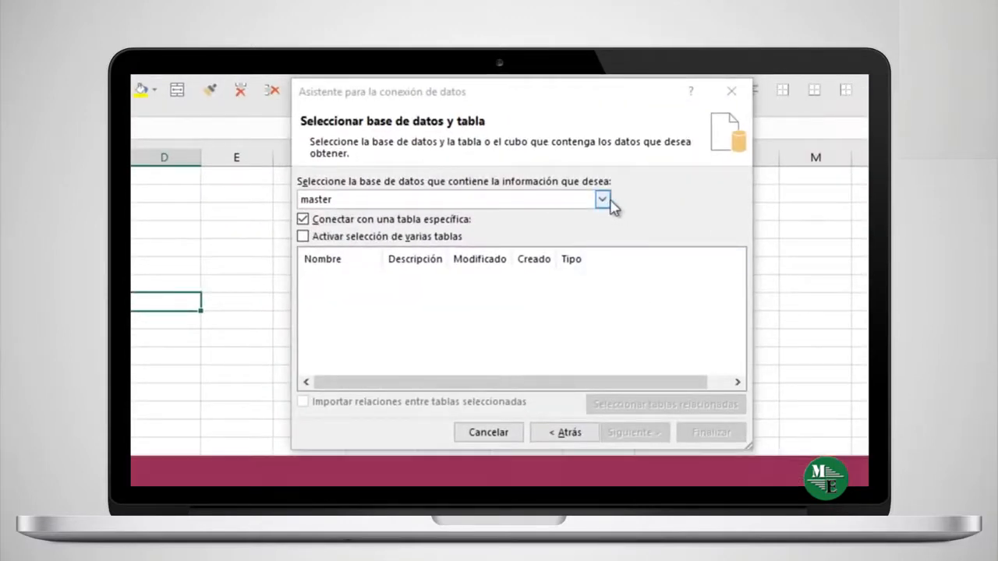
Choose the Hacienda database and its Hacienda table as the data to connect to, and continue the wizard
left_click(603, 201)
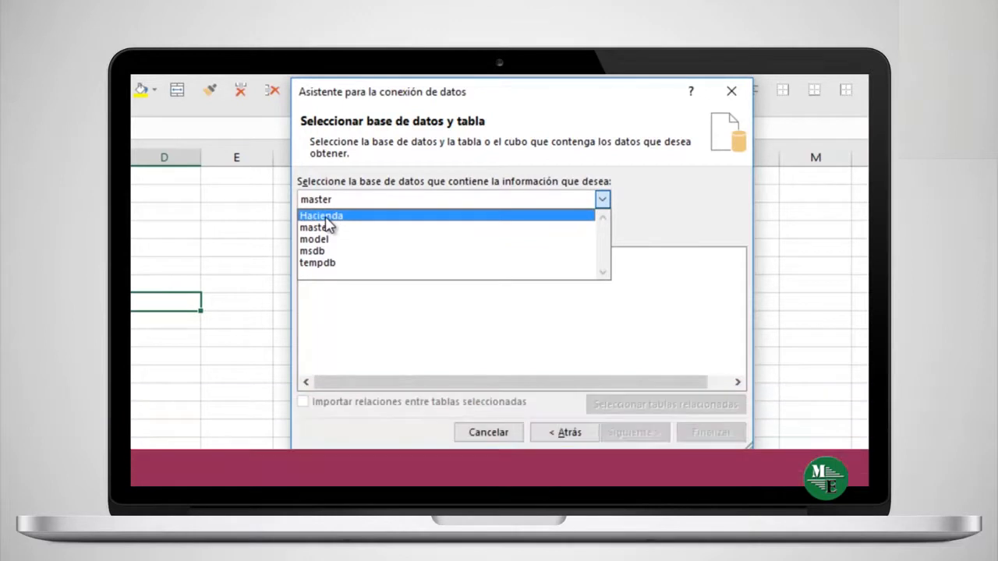
left_click(325, 218)
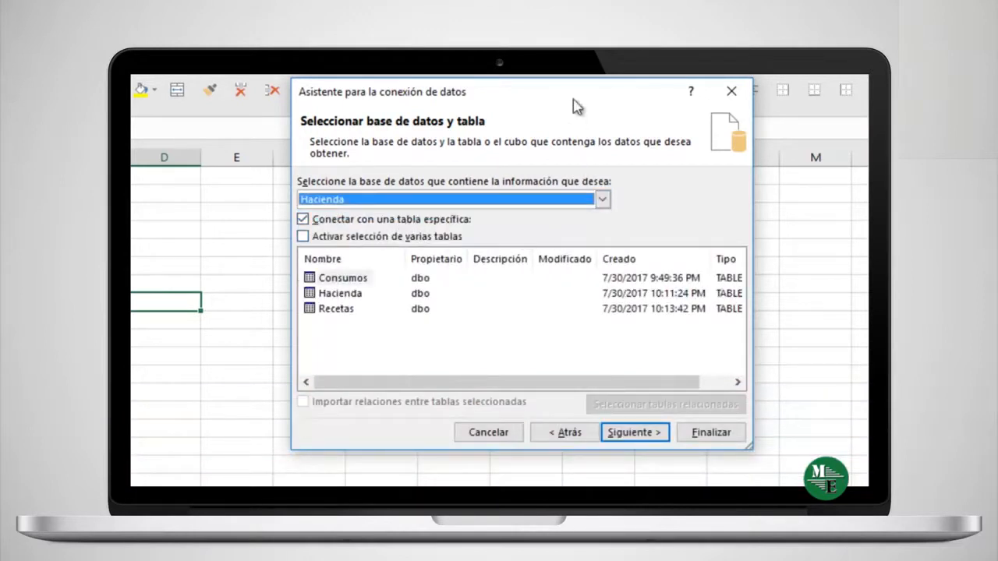
left_click_drag(573, 97, 526, 102)
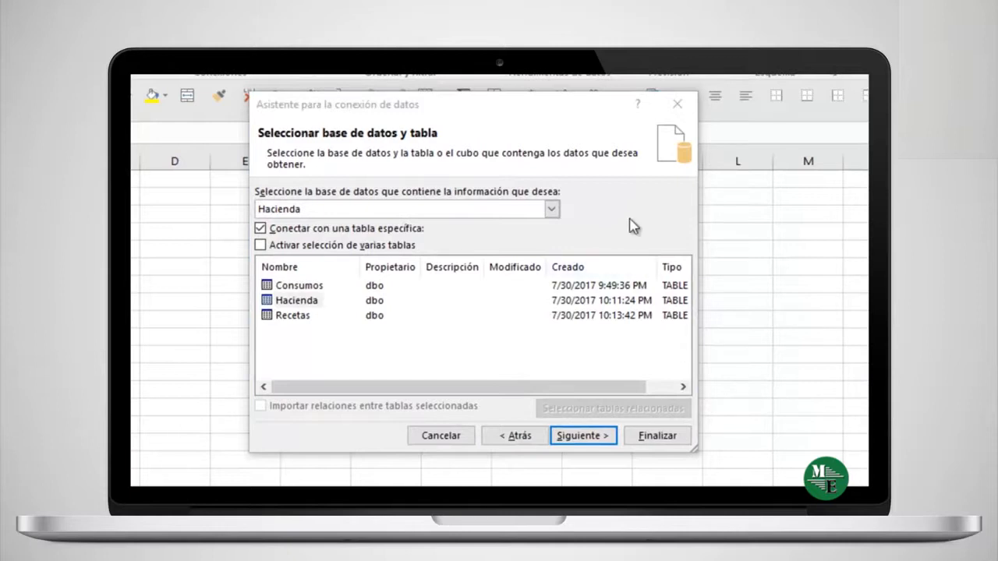
left_click(511, 114)
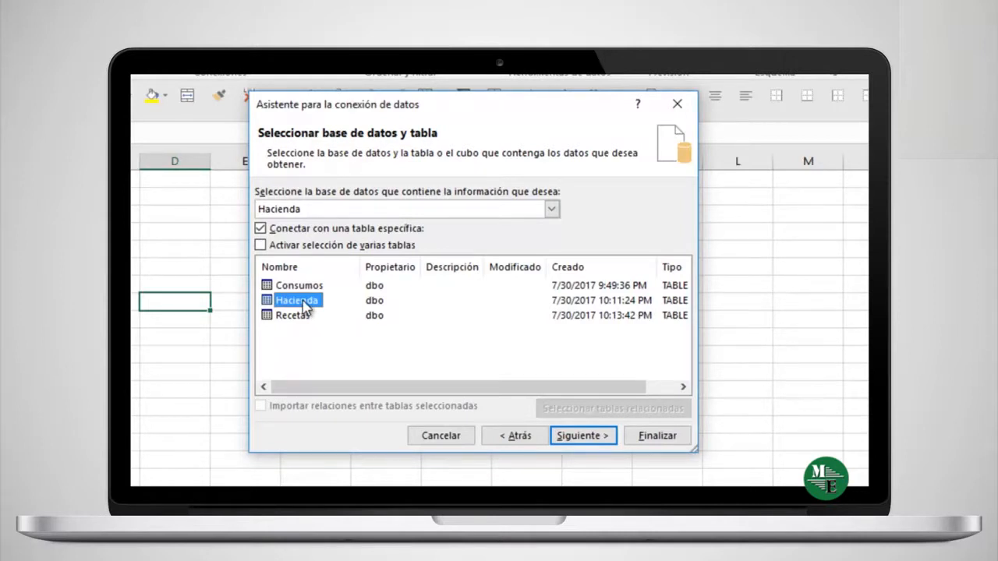
left_click(600, 440)
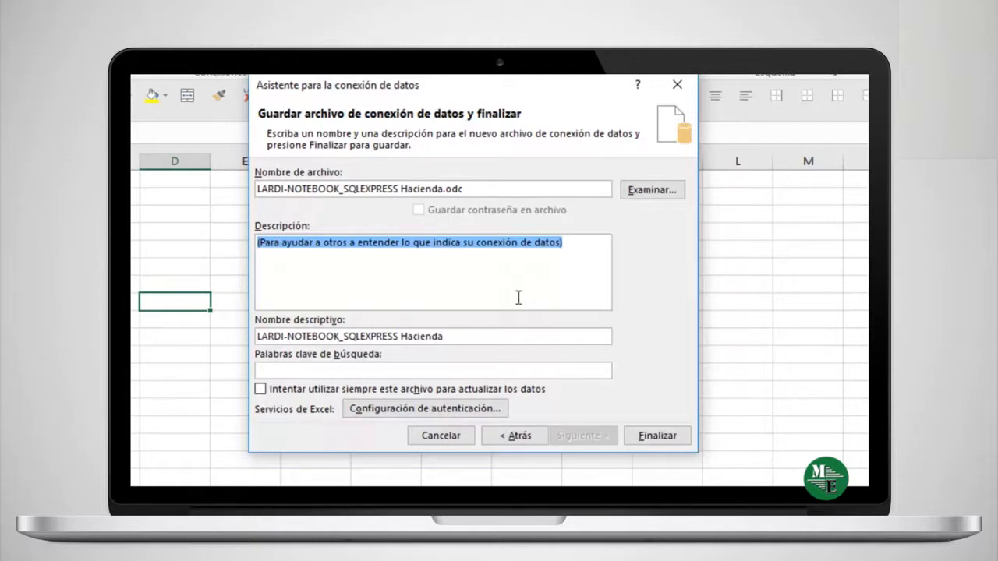
Describe the connection as "Base de datos de animales en stock en forma histórica" and save it, replacing the existing connection file
left_click(576, 244)
left_click_drag(576, 245, 257, 245)
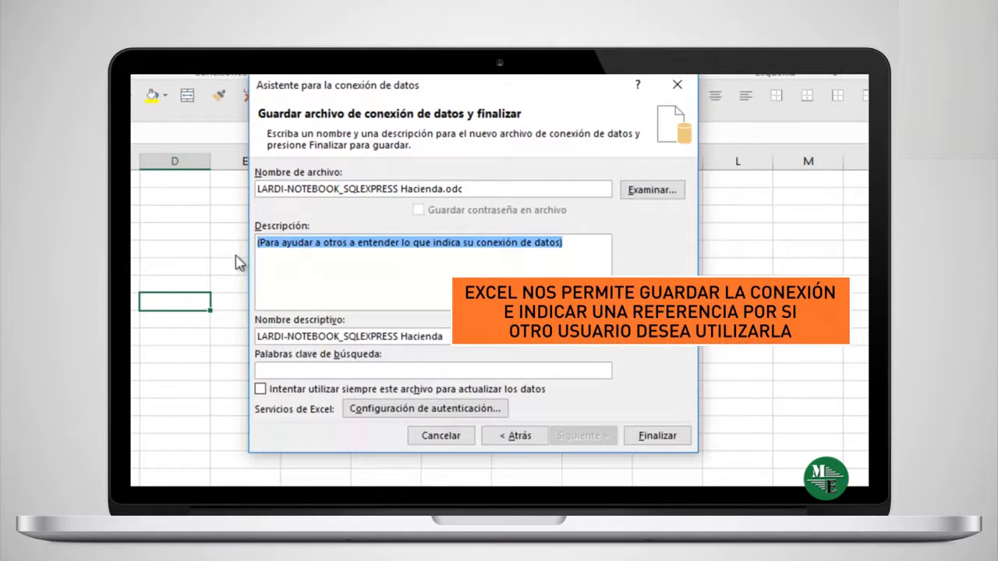
type("Base de dato")
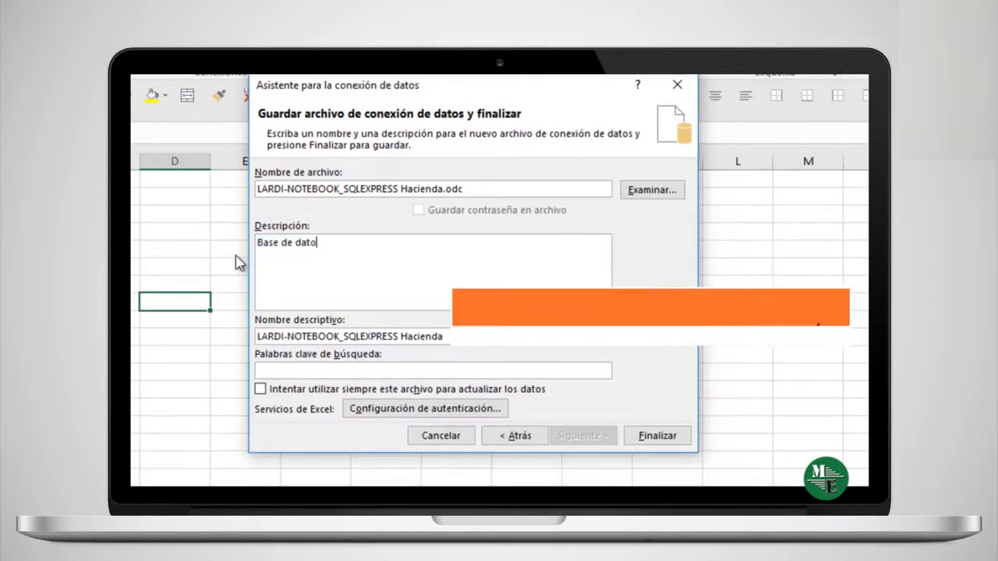
type("s de animales en stock en forma")
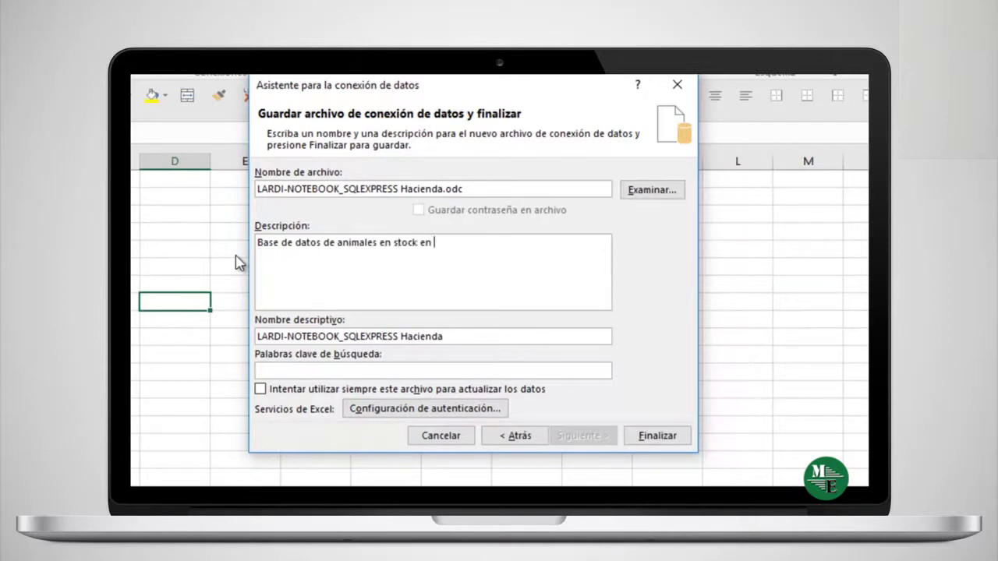
type(" hist´ro")
type("órica")
left_click(663, 436)
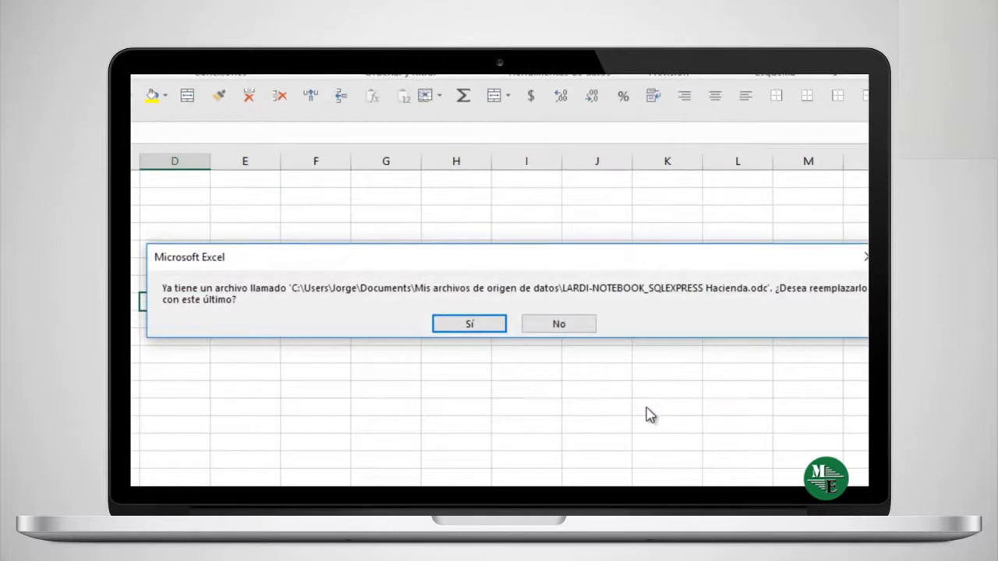
left_click(471, 318)
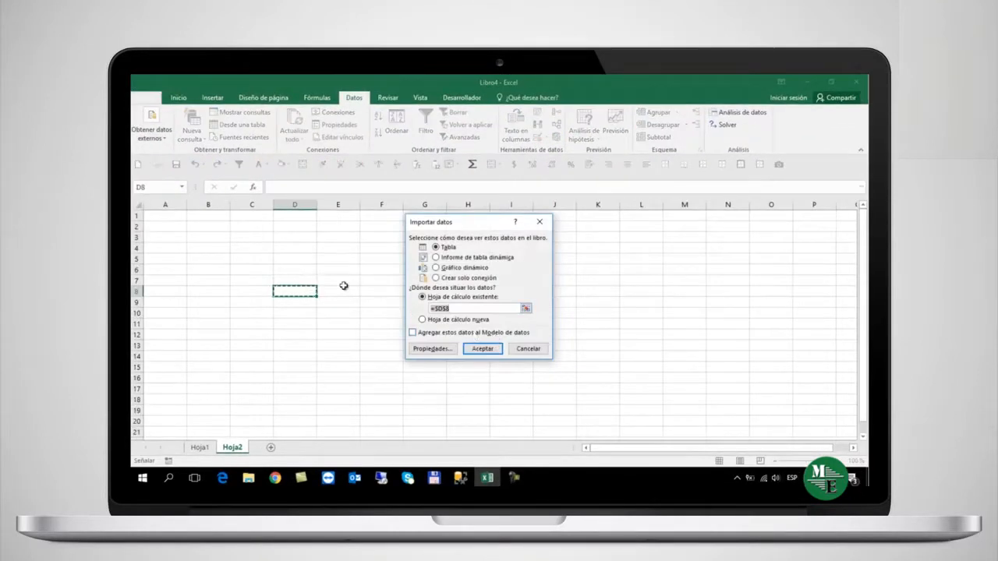
Import the Hacienda data as a table into the existing worksheet Hoja2, starting at cell A1
left_click(159, 216)
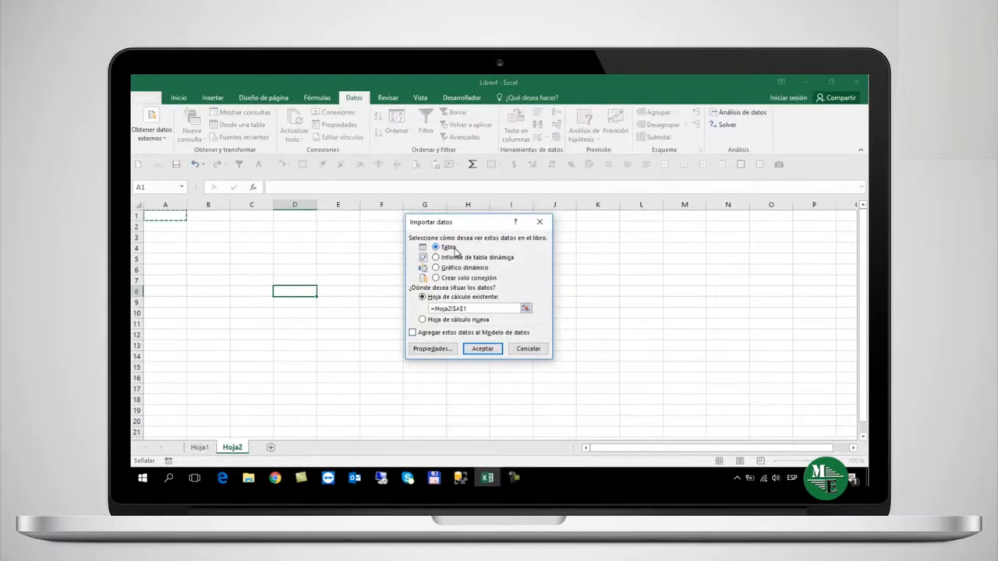
left_click(482, 348)
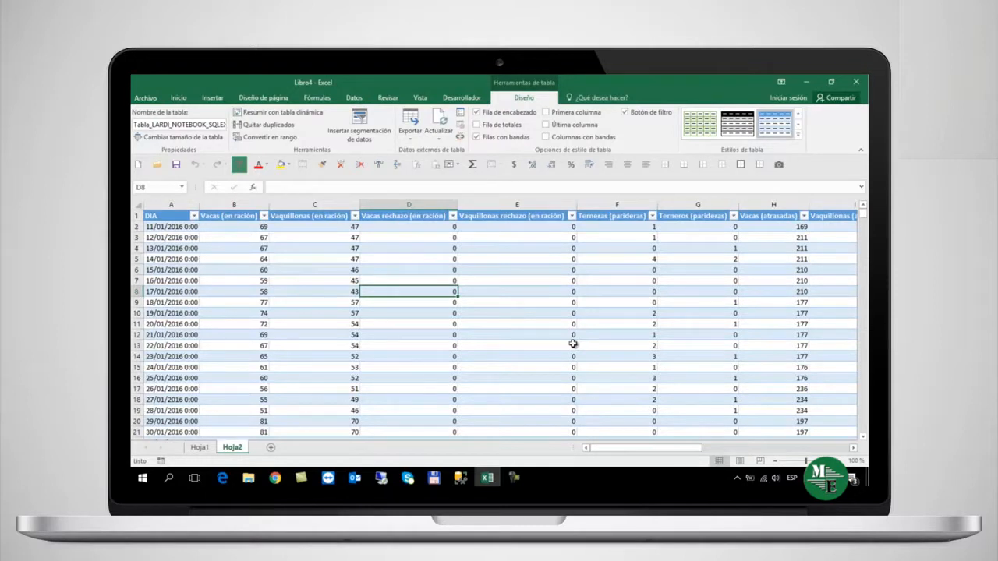
Apply the light orange table style with a solid orange header row to the imported Hacienda table
left_click(358, 98)
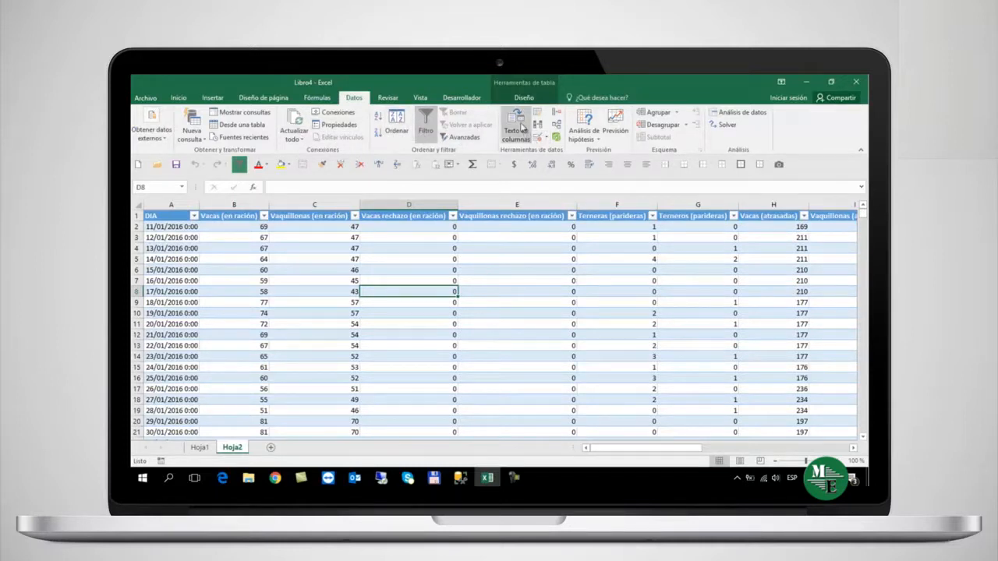
left_click(524, 97)
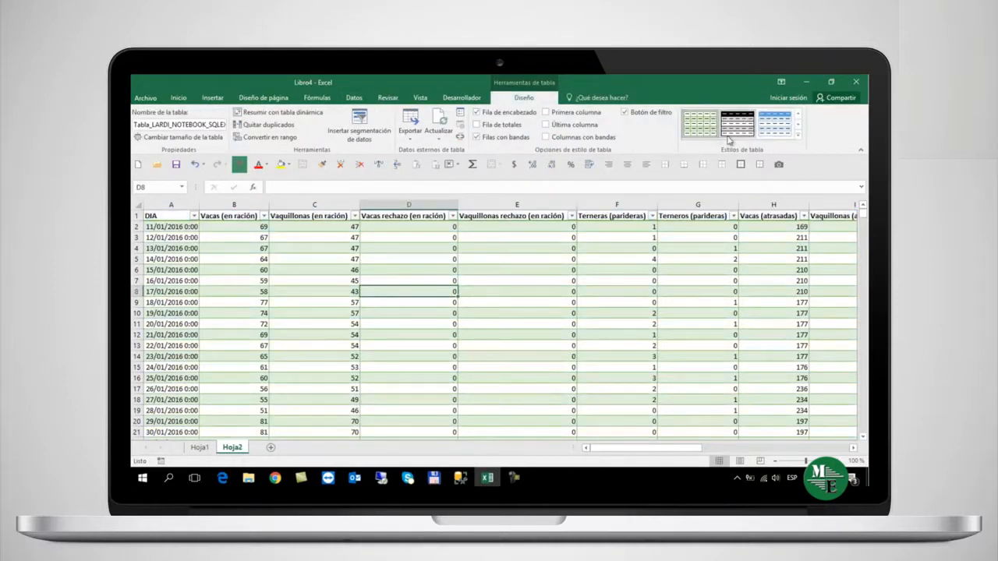
left_click(797, 136)
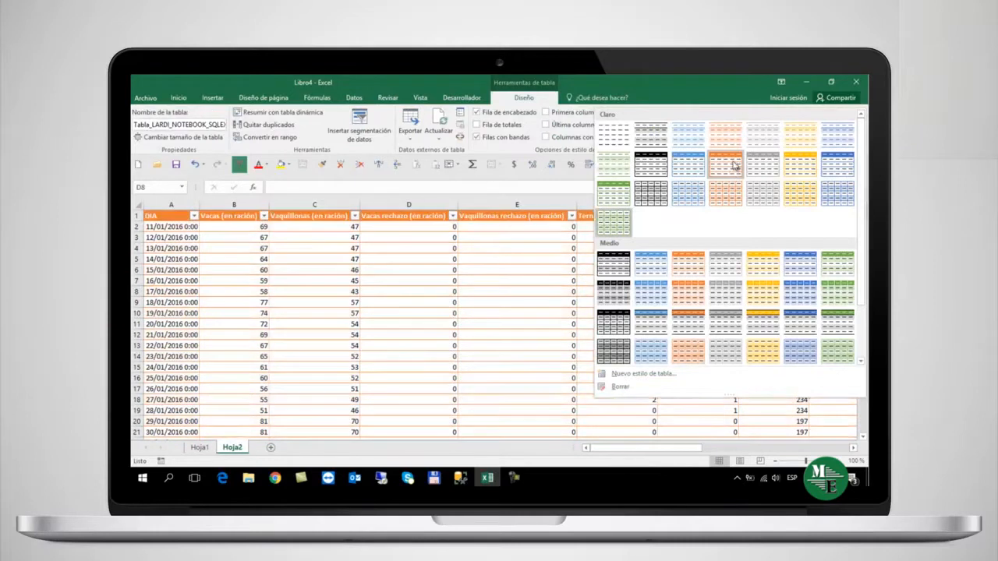
left_click(725, 166)
left_click(348, 282)
left_click(449, 250)
left_click(510, 280)
left_click(647, 291)
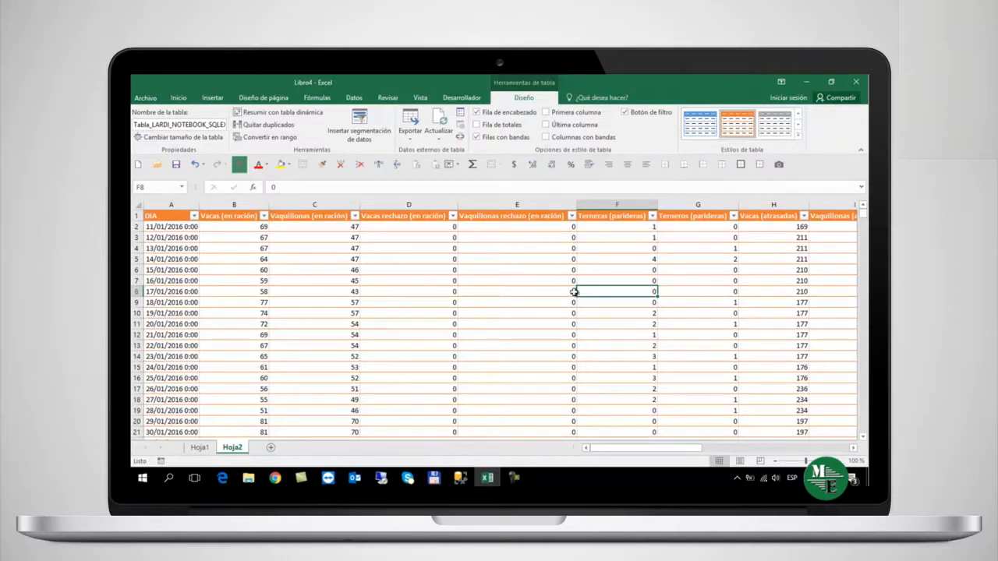
Refresh the imported Hacienda table from its external data source
left_click(434, 138)
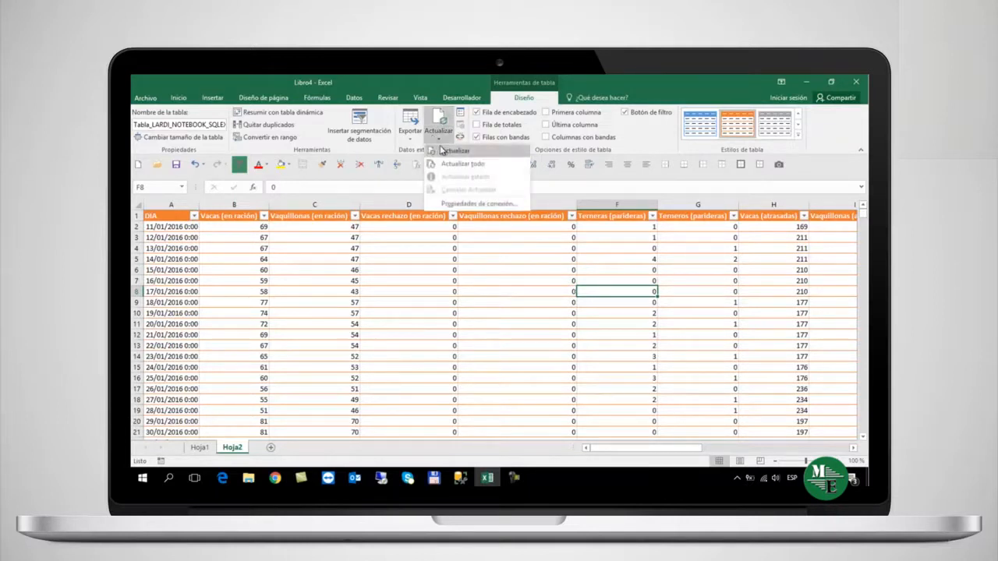
left_click(452, 161)
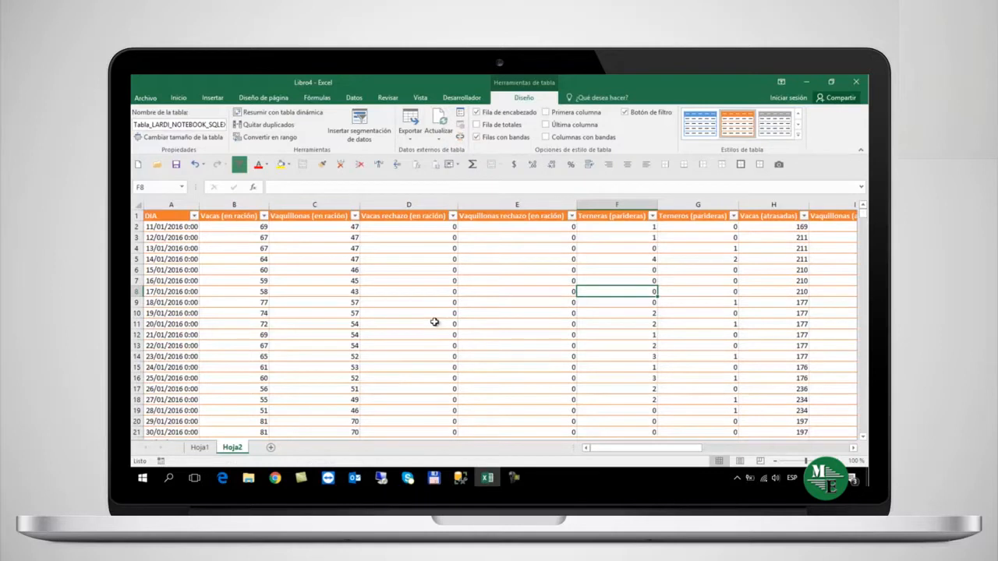
left_click(391, 328)
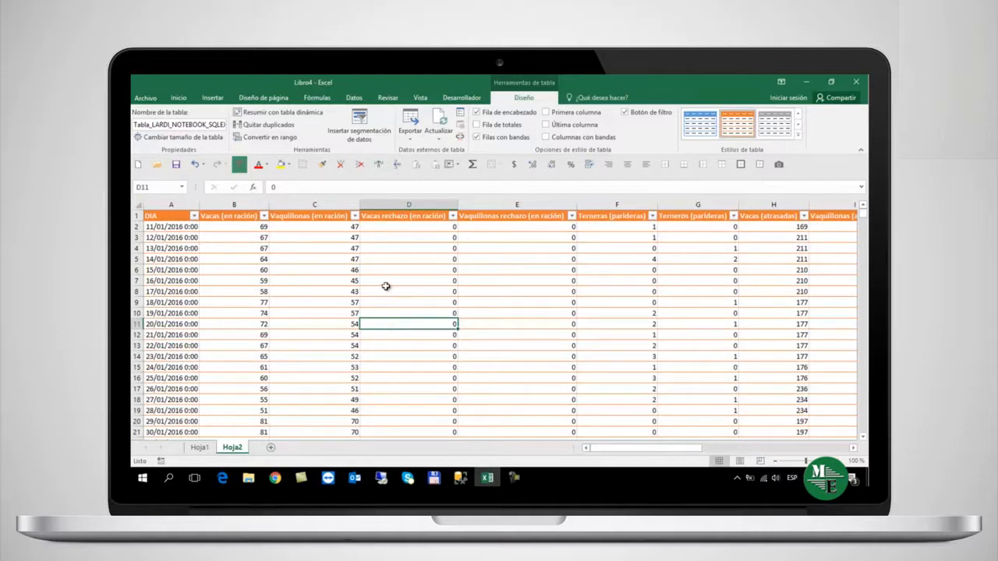
Add a new worksheet and review the other external data sources available for import, without choosing one
left_click(355, 99)
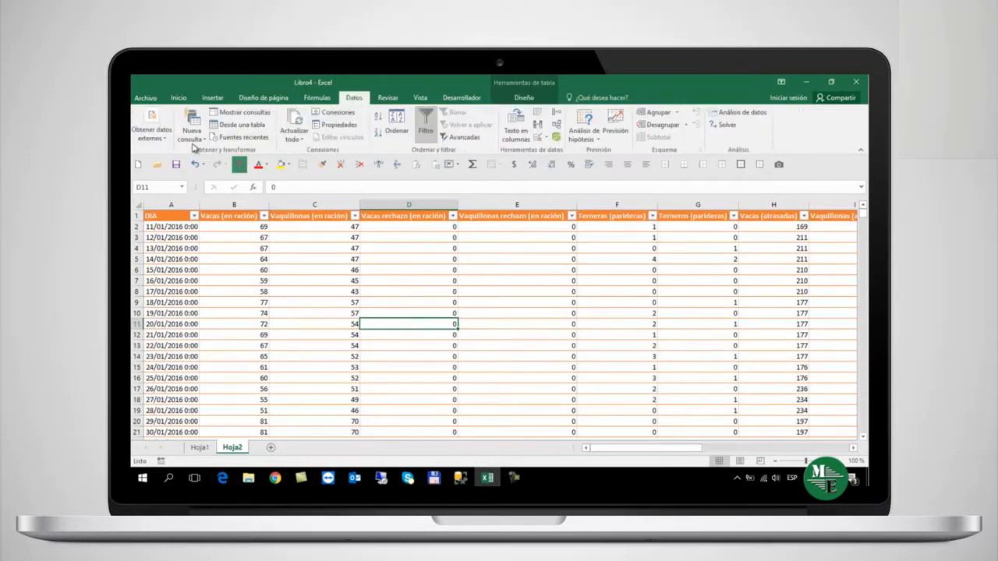
left_click(163, 138)
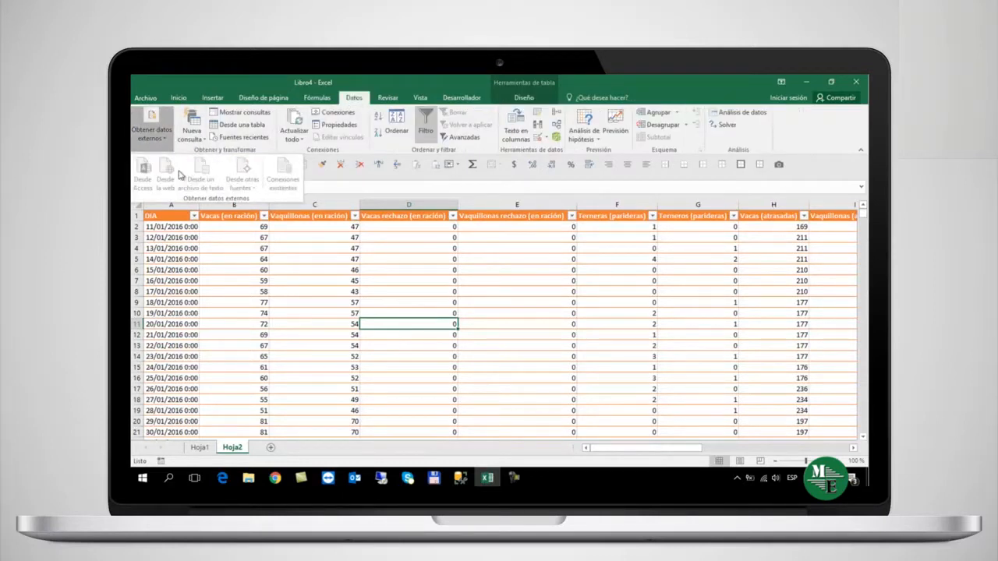
left_click(167, 138)
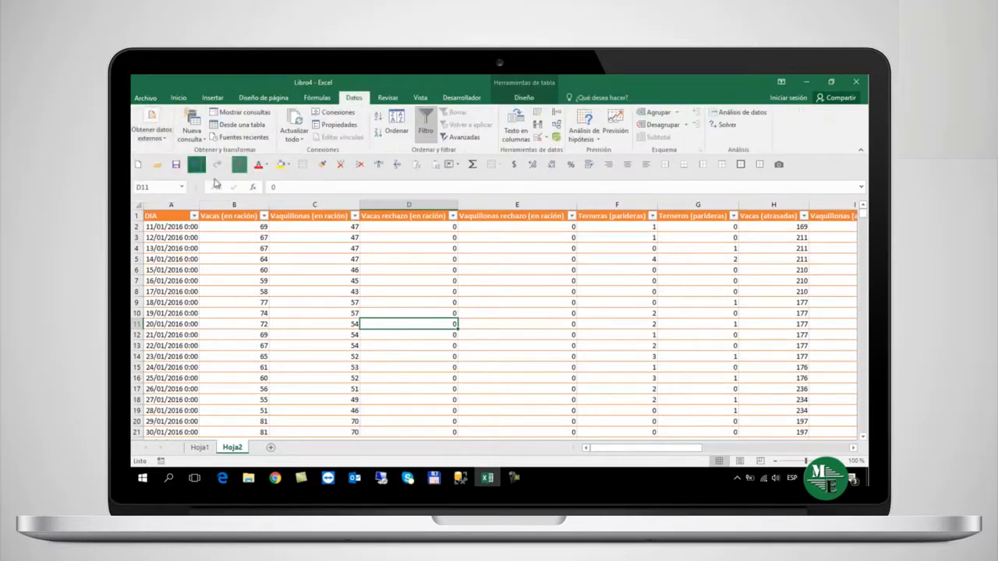
left_click(271, 447)
left_click(152, 131)
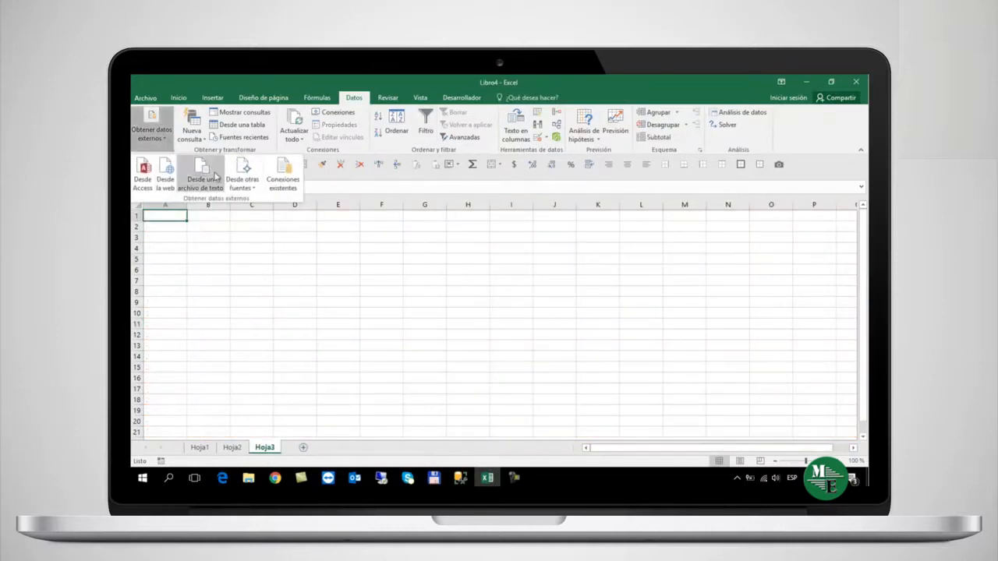
left_click(255, 183)
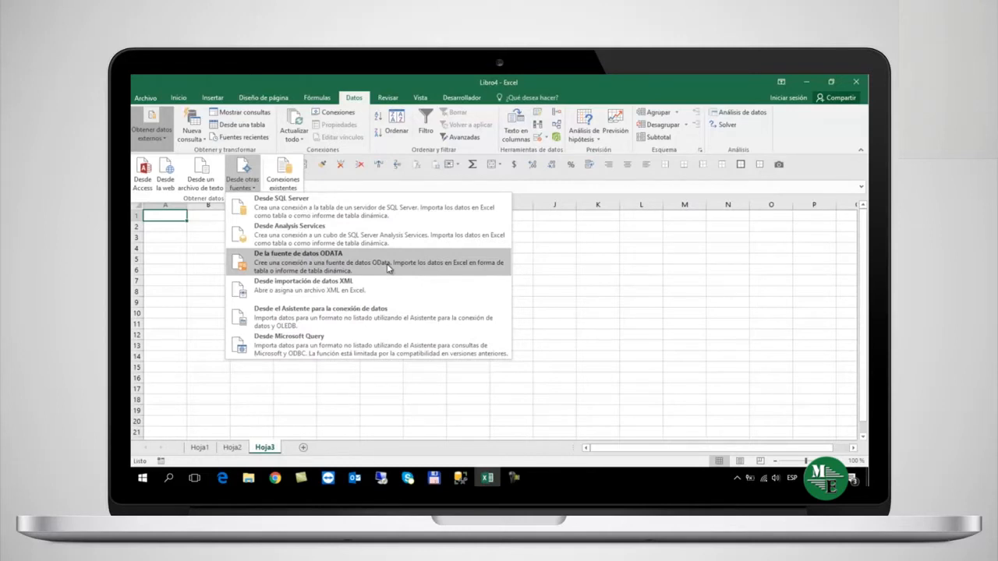
left_click(599, 257)
left_click(563, 239)
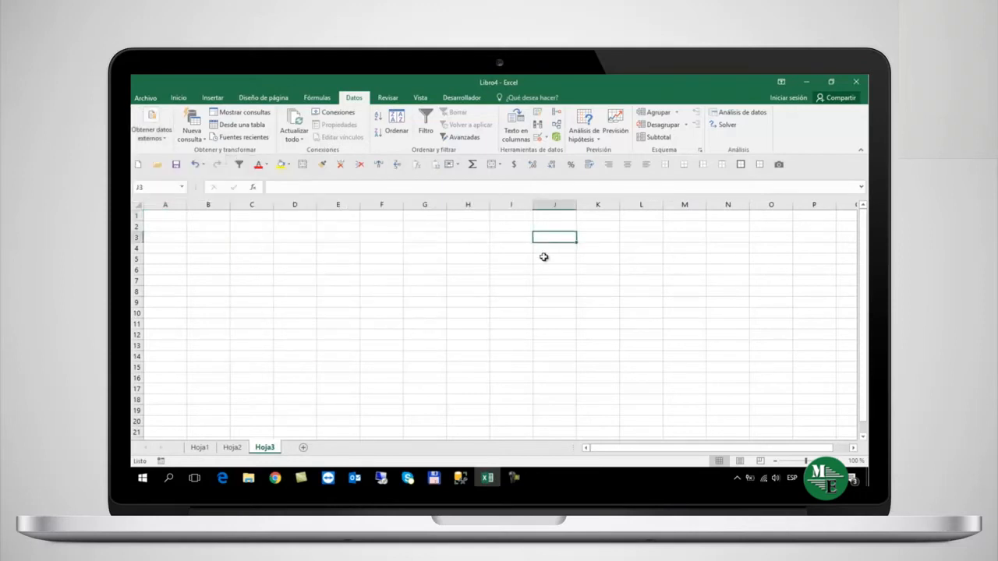